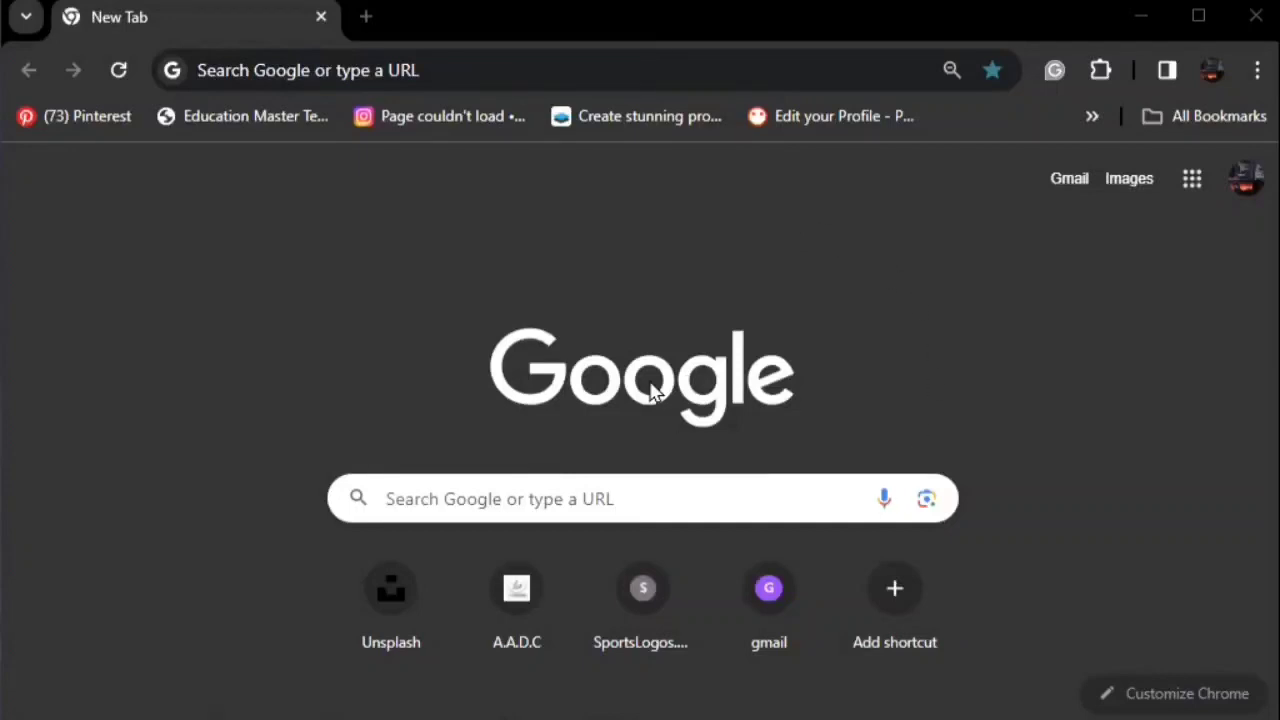
- Go to Bing.com, open Image Creator from the Images page, and dismiss the daily boosts notice and ideas banner
click(690, 58)
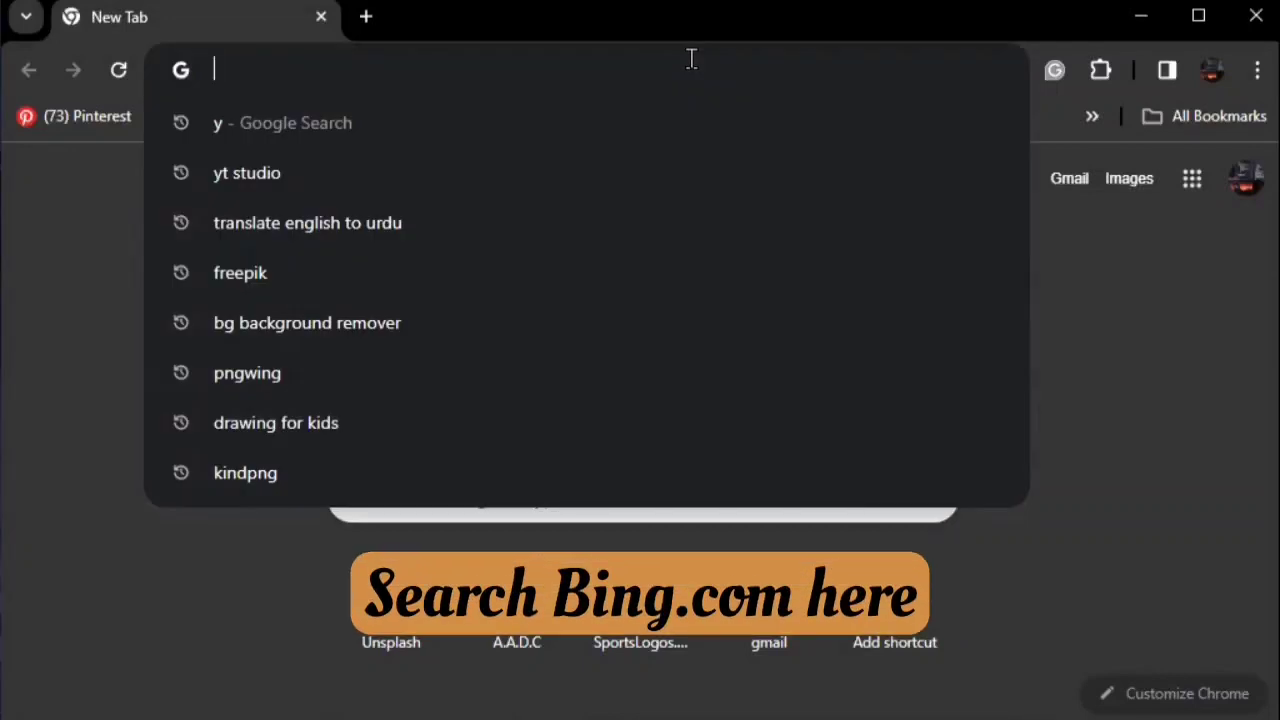
text(Bing.com)
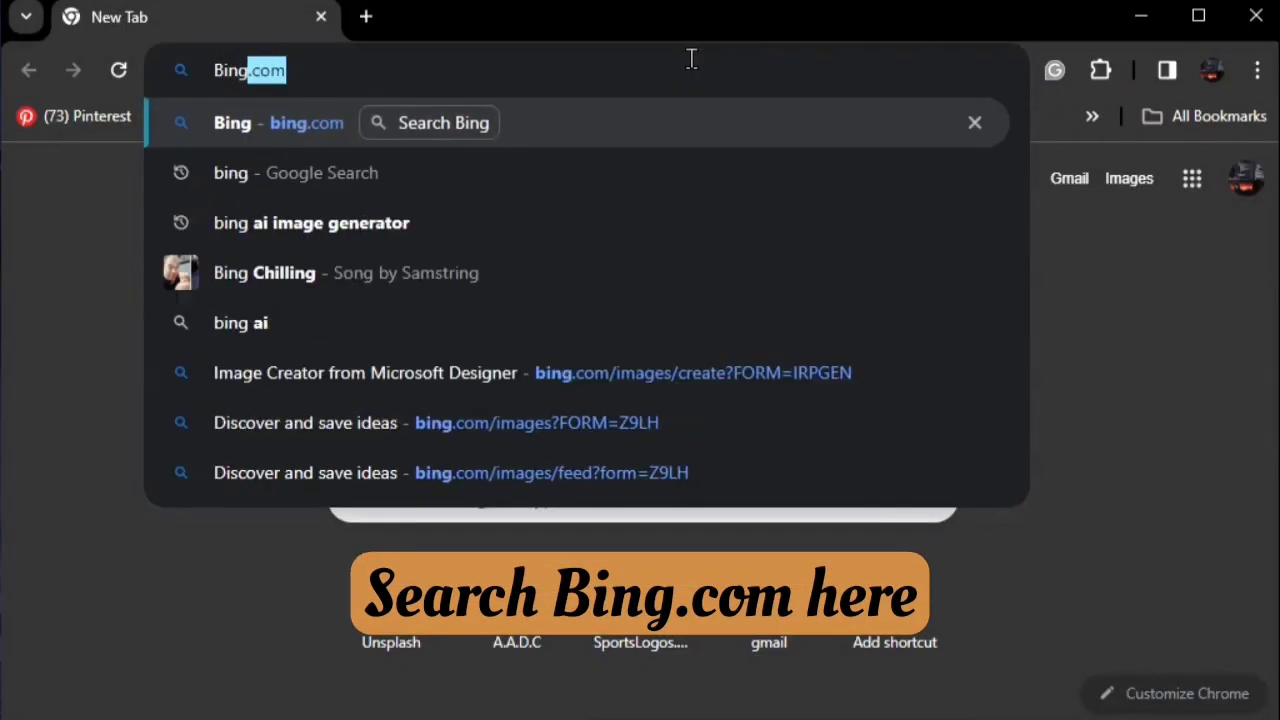
key(Return)
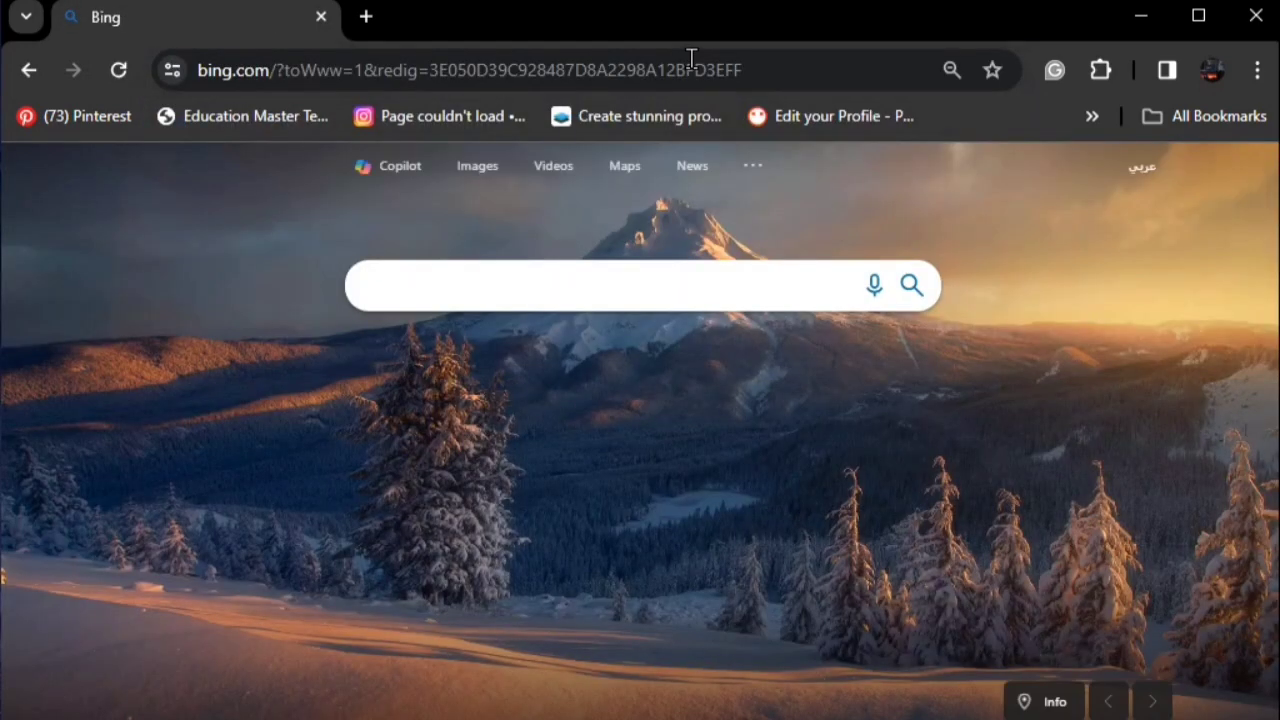
click(459, 164)
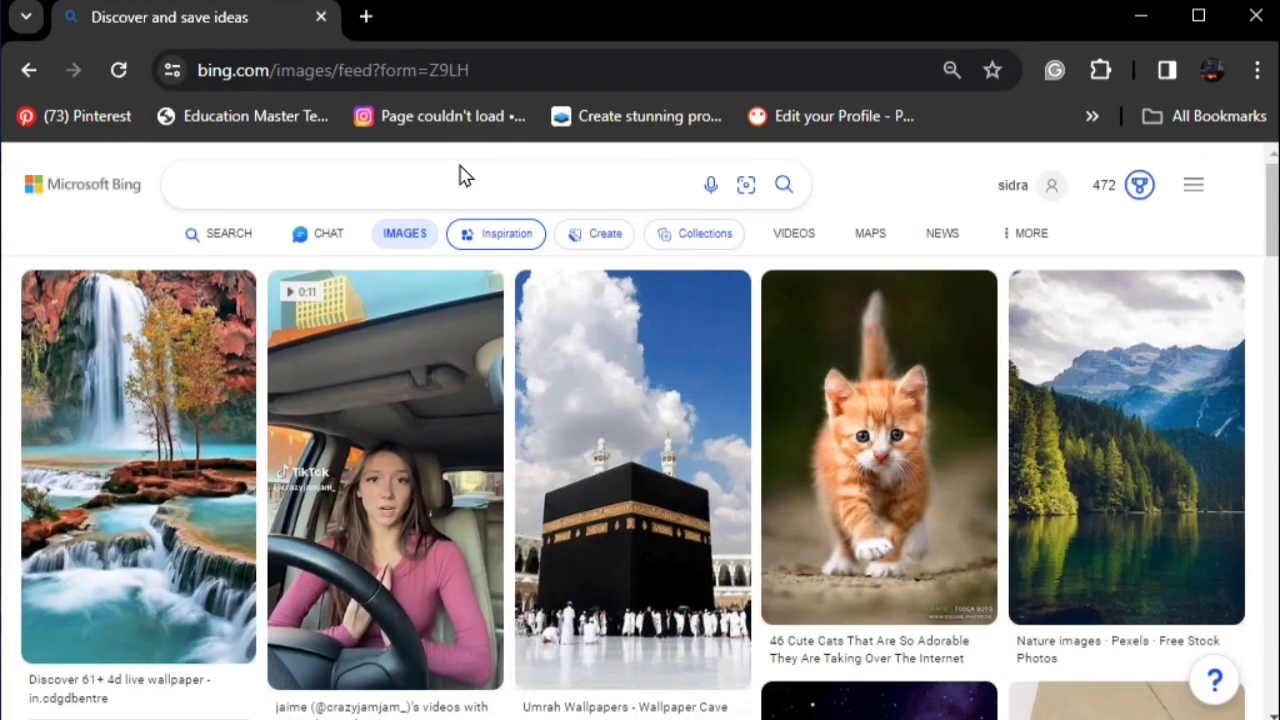
click(595, 238)
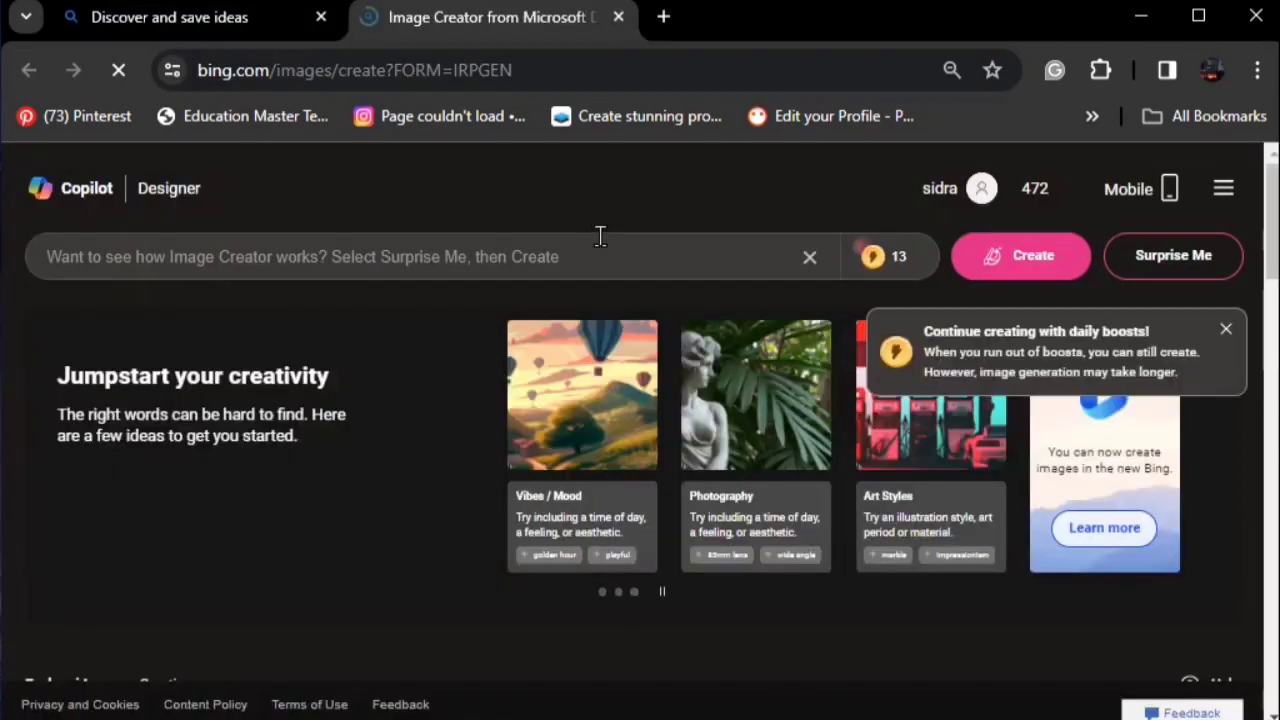
click(1222, 332)
click(977, 317)
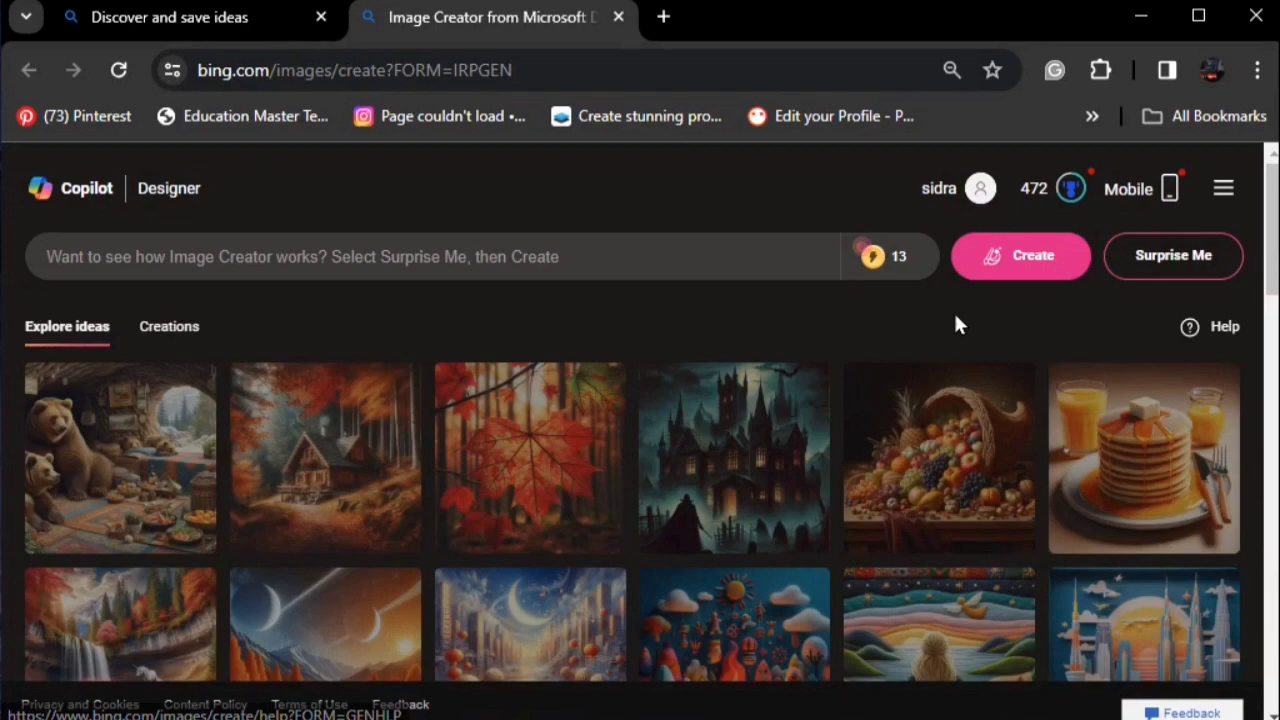
- Switch to Notepad and copy the prompt text from "Create Realistic Siting on Wingbake chair" to "artistically forming a name"
click(640, 265)
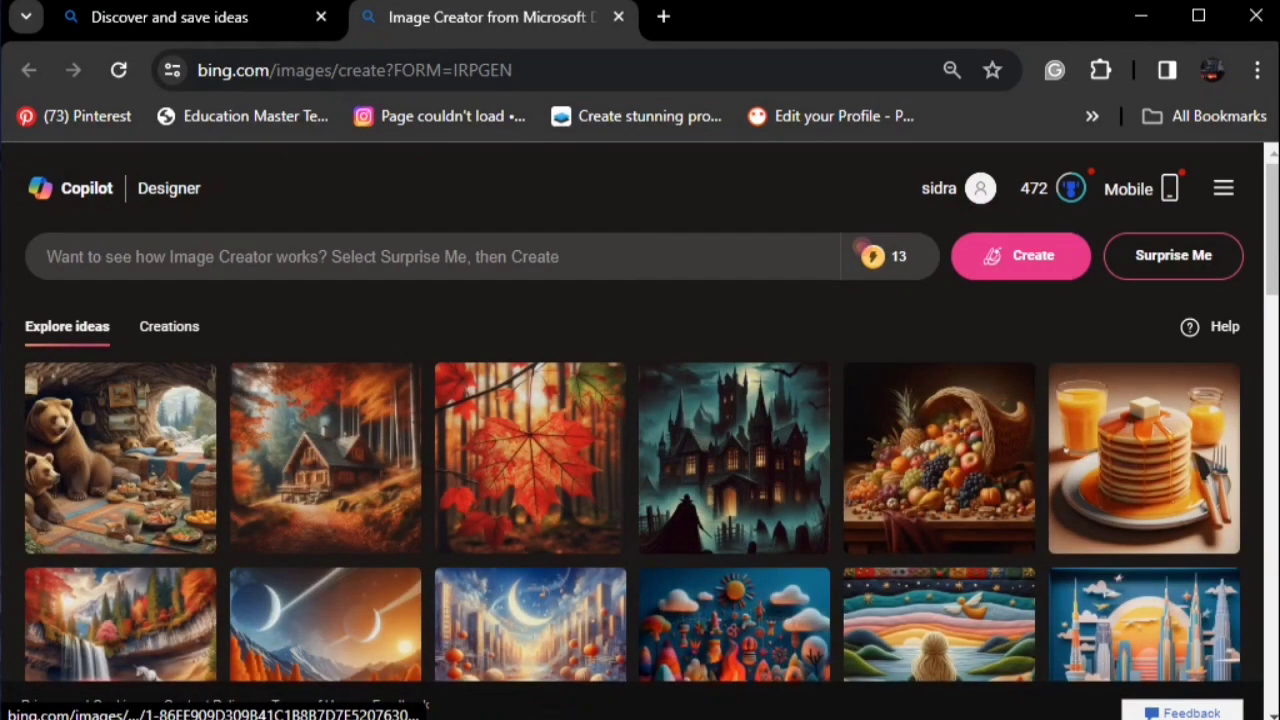
key(alt+Tab)
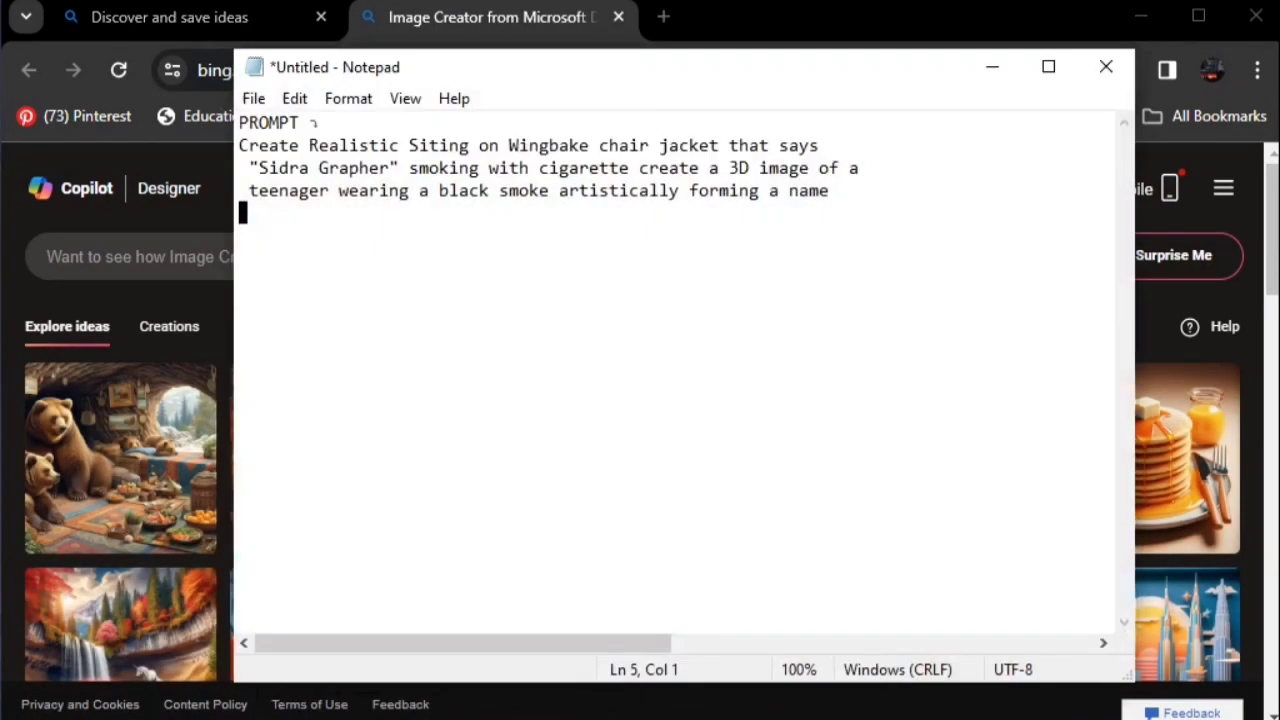
drag(830, 190, 208, 150)
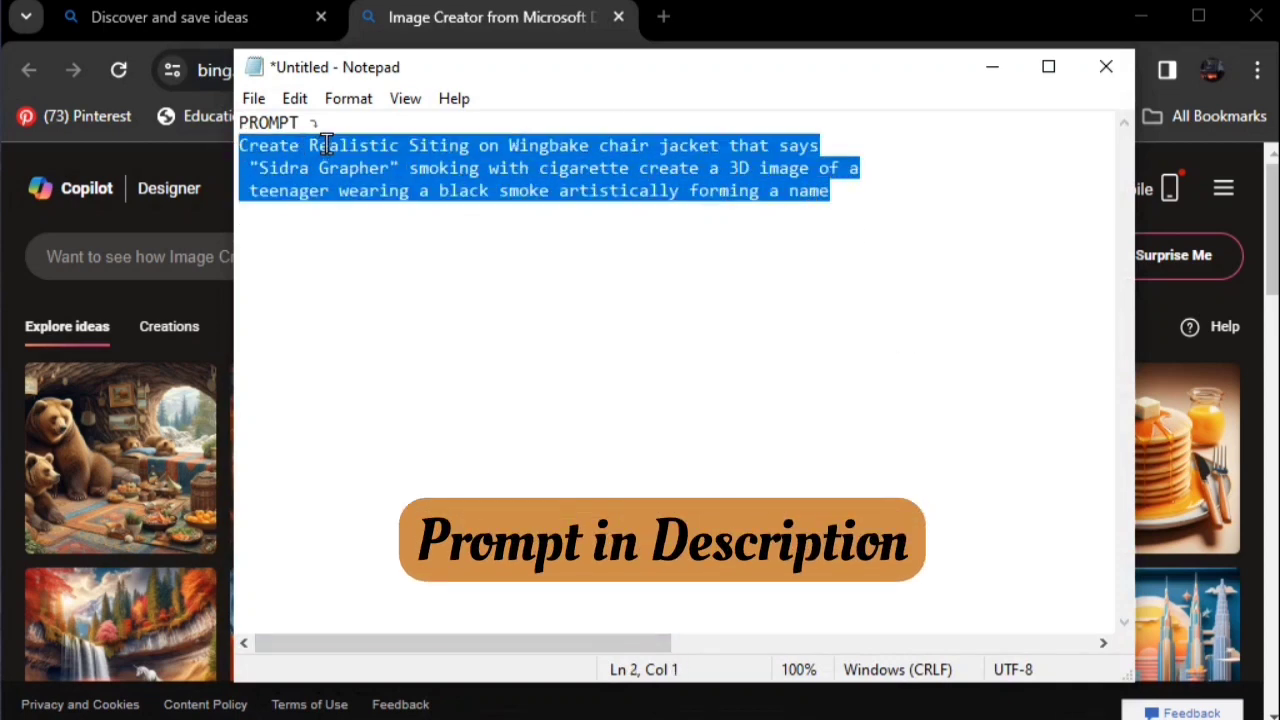
right_click(328, 148)
click(440, 226)
click(1005, 67)
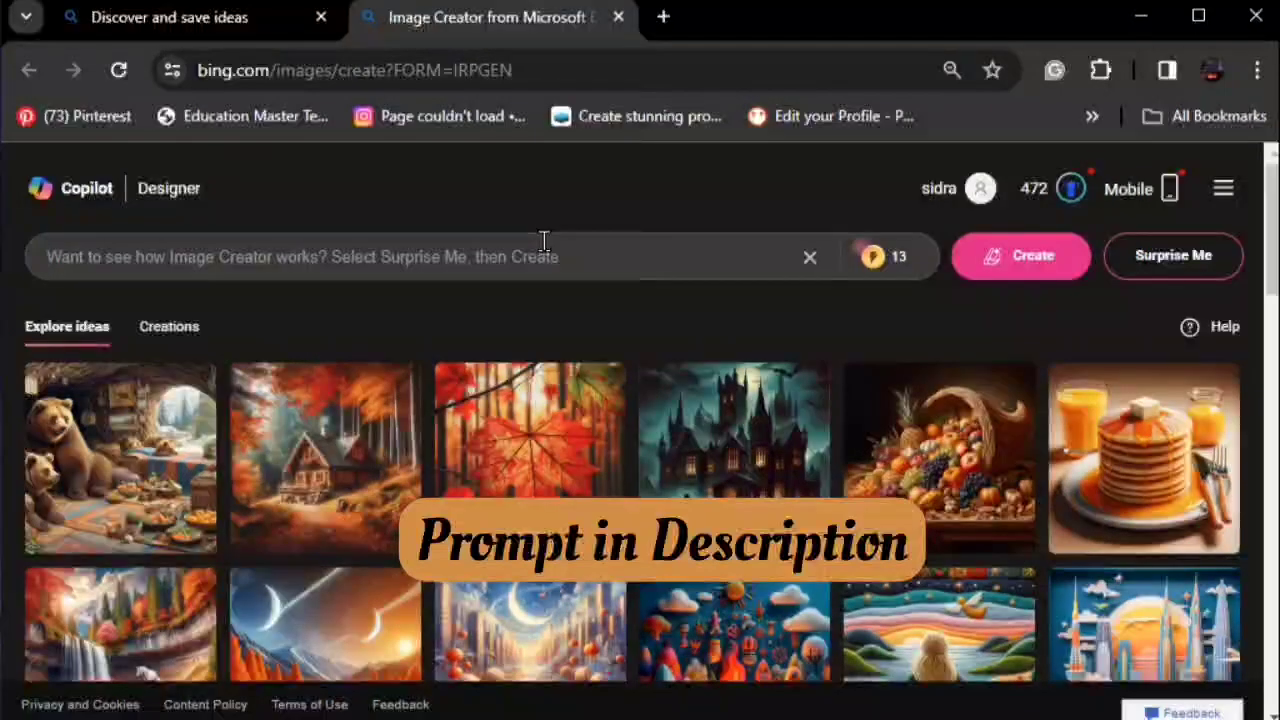
- Paste the copied prompt into Image Creator's prompt box and generate the images
key(ctrl+v)
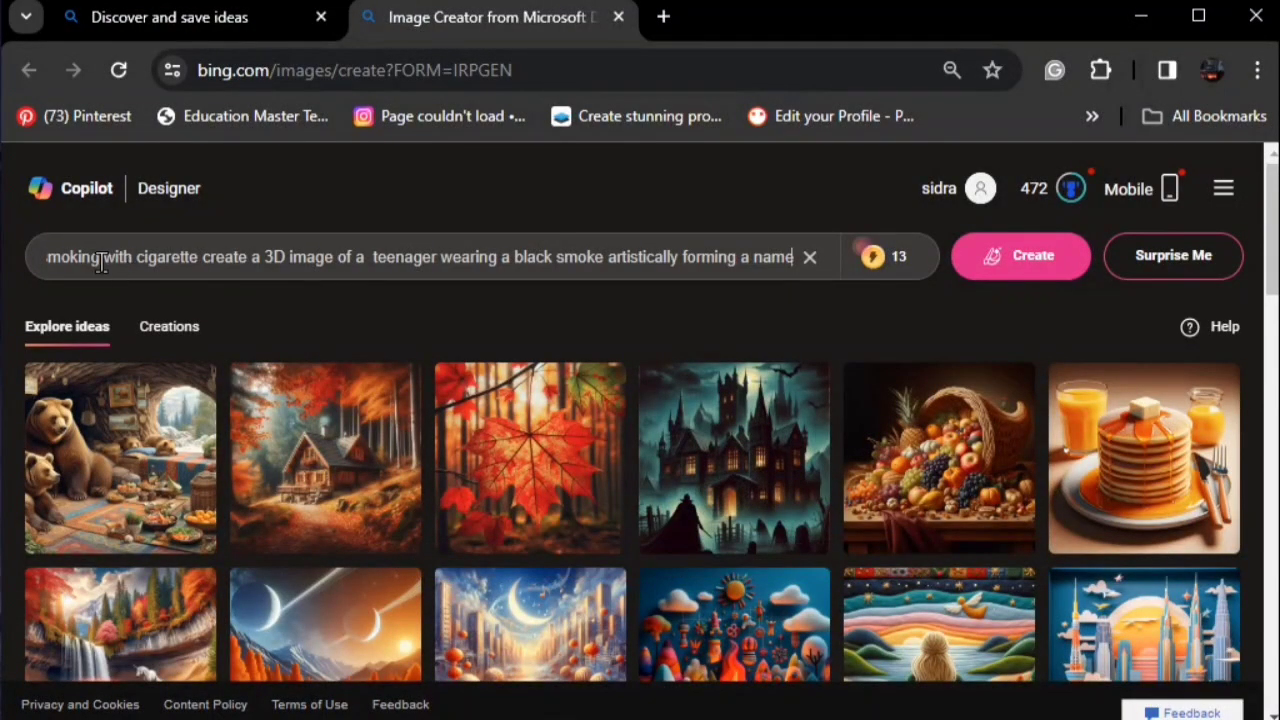
drag(101, 262, 9, 254)
click(149, 251)
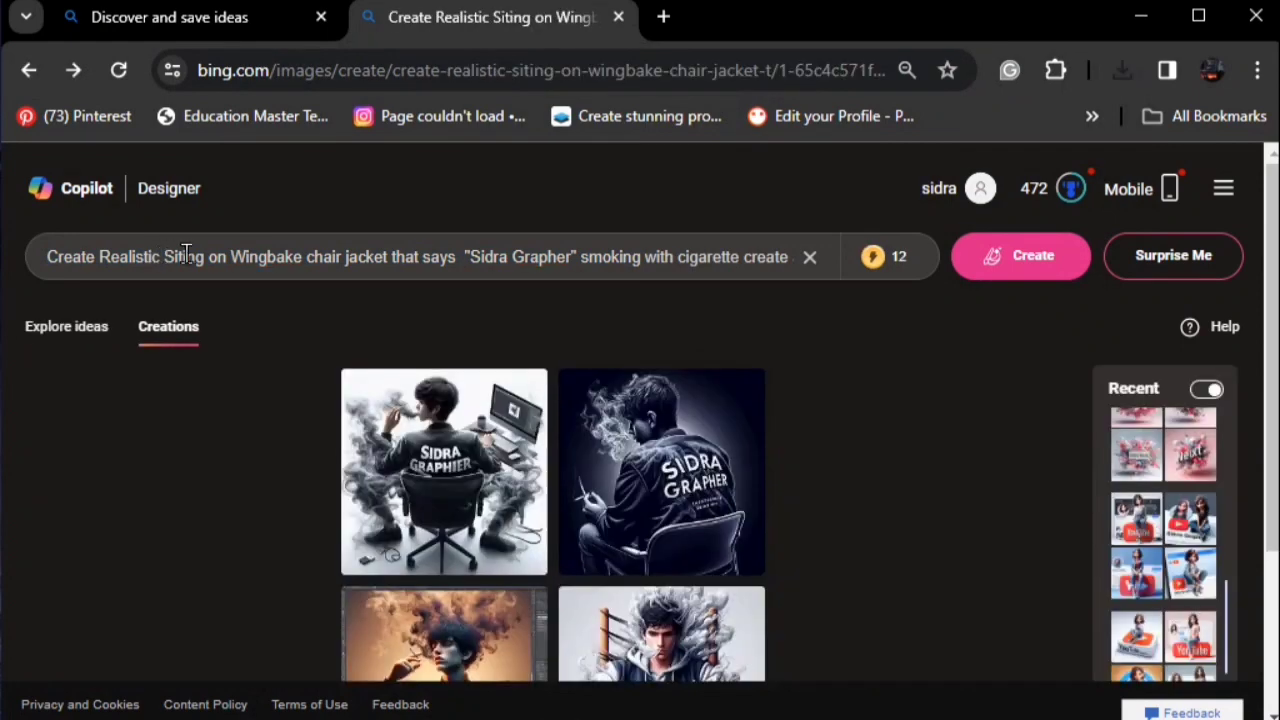
- Insert "Woman" after "Siting" in the prompt and generate a new set of images
click(208, 256)
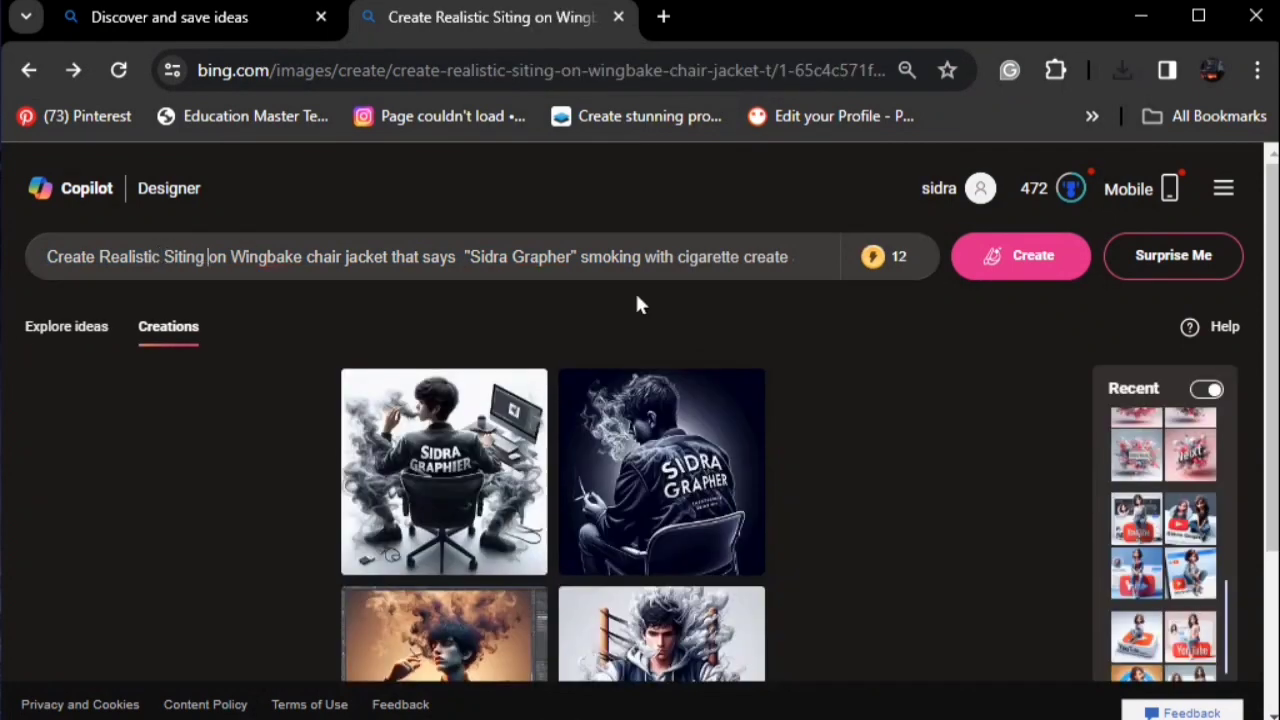
text(Woman)
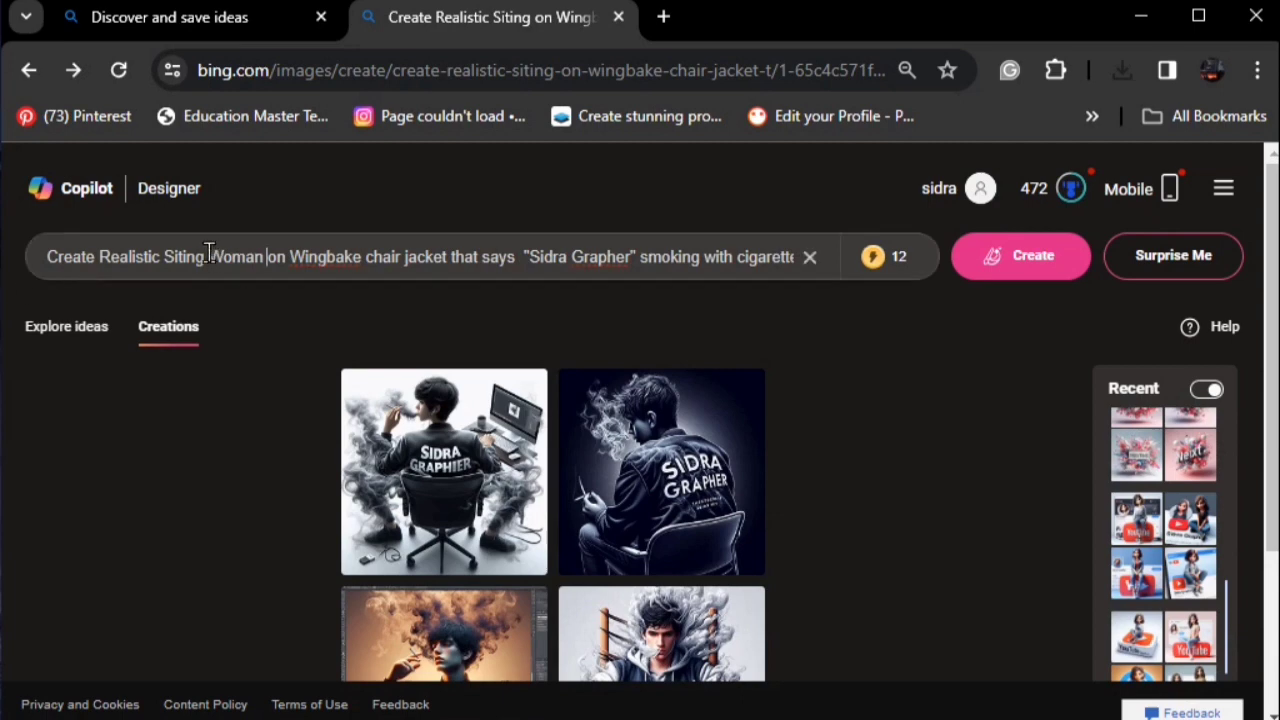
drag(209, 252, 241, 247)
drag(530, 253, 635, 252)
click(1012, 255)
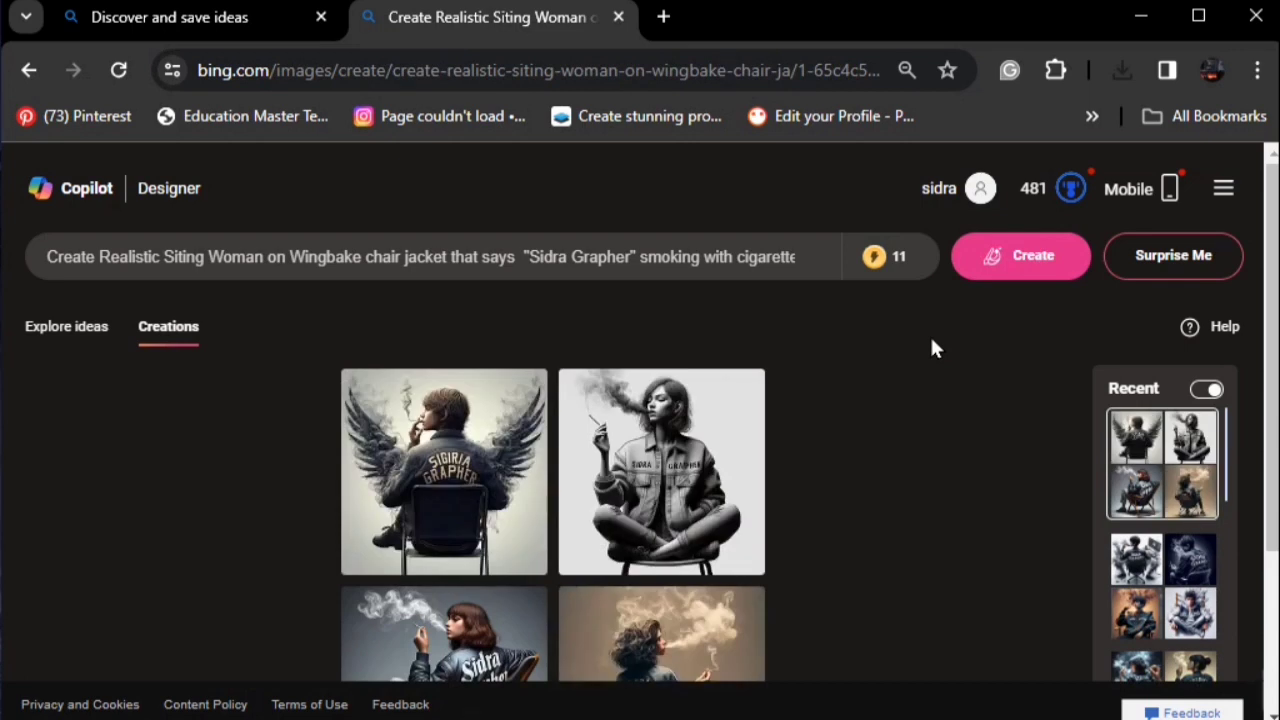
- Download the third and fourth generated images, showing a woman smoking in a wooden chair and one in a folding chair
click(464, 632)
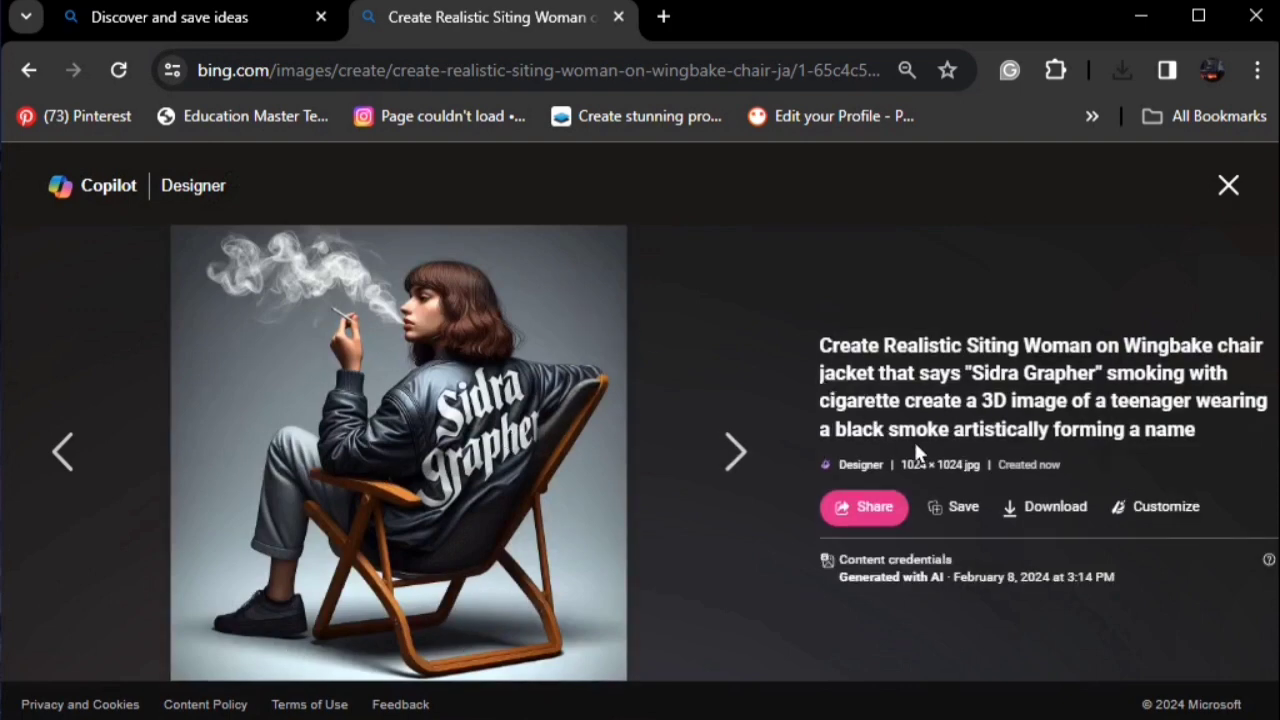
click(1040, 505)
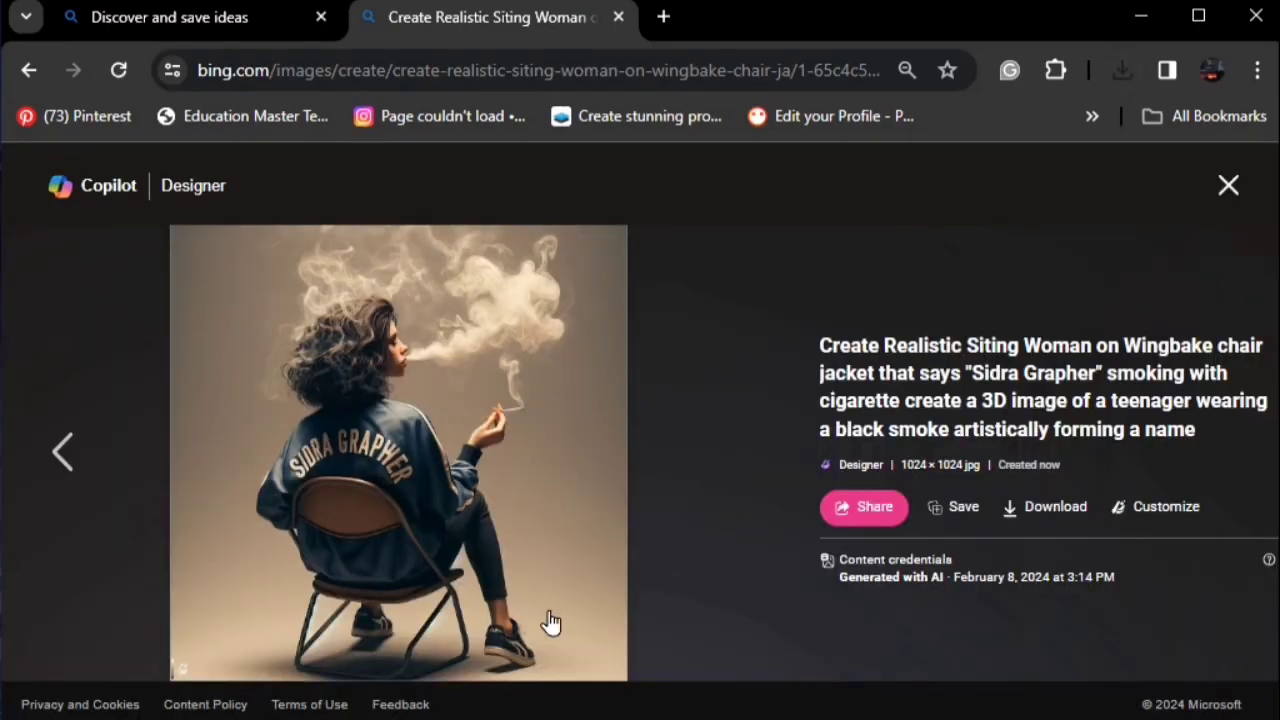
click(1020, 507)
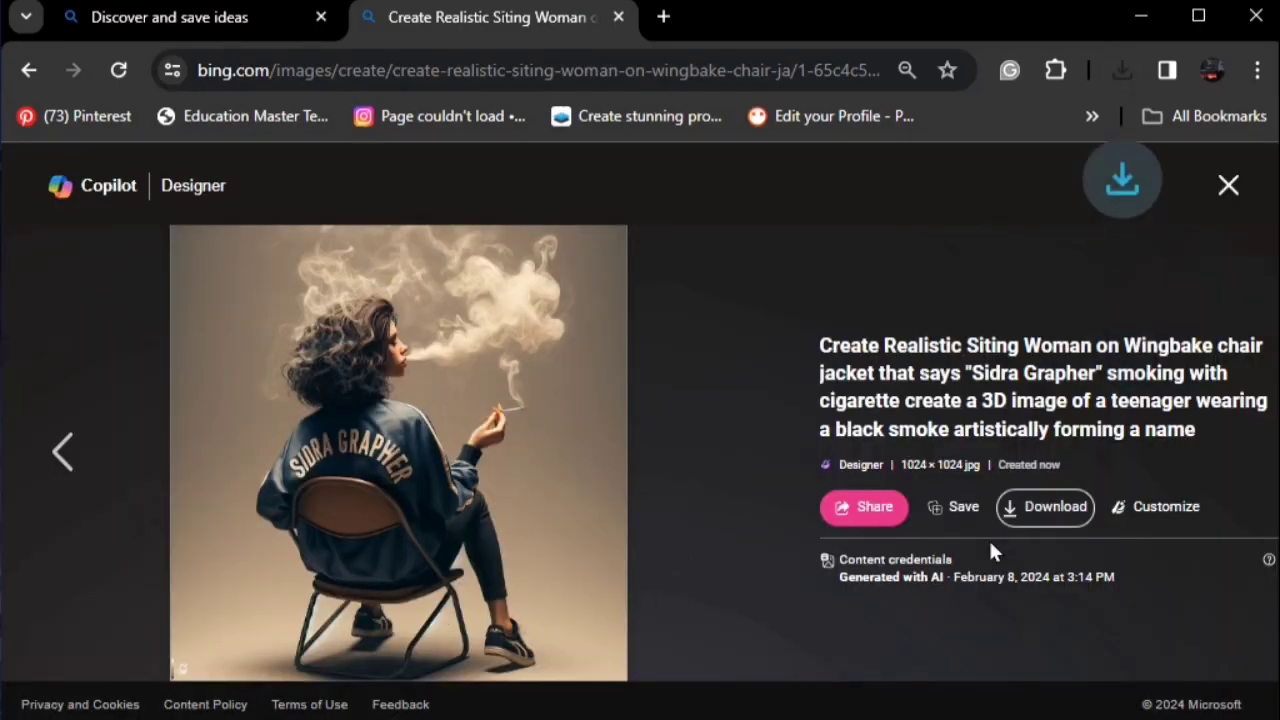
- Go back to the first generated image with the smoky wings, download it, and close the image viewer
click(71, 452)
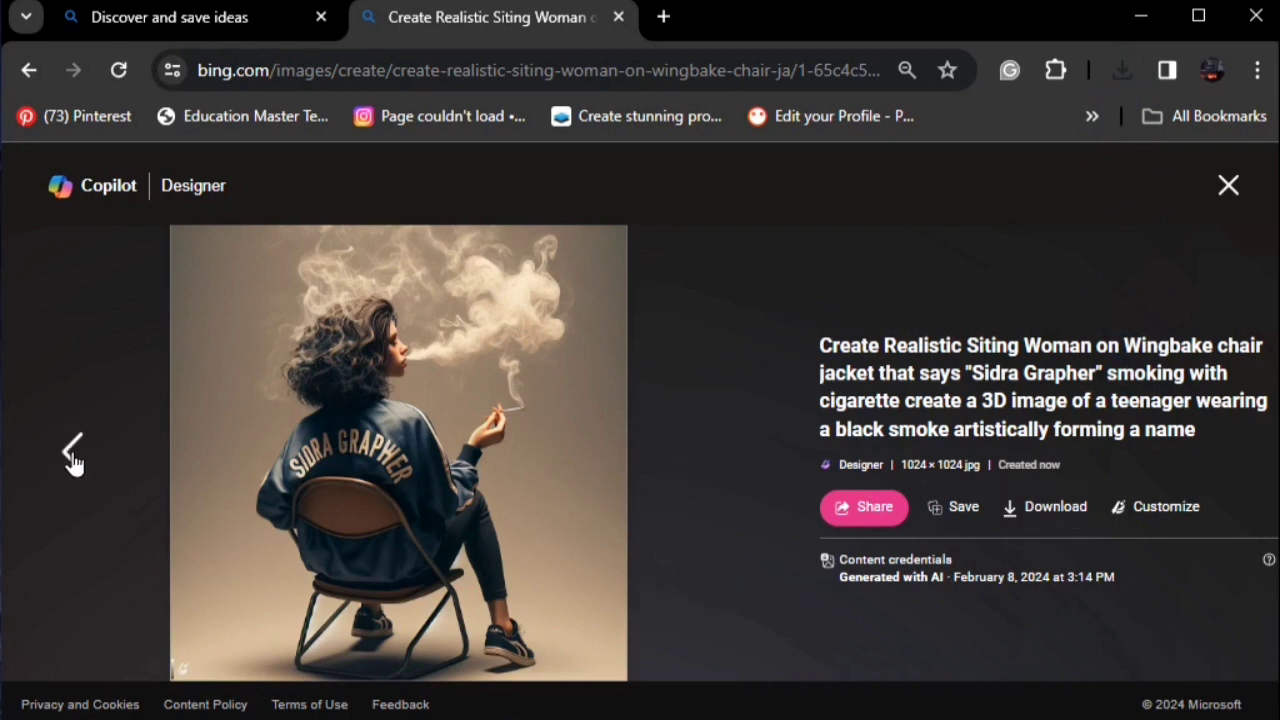
click(73, 455)
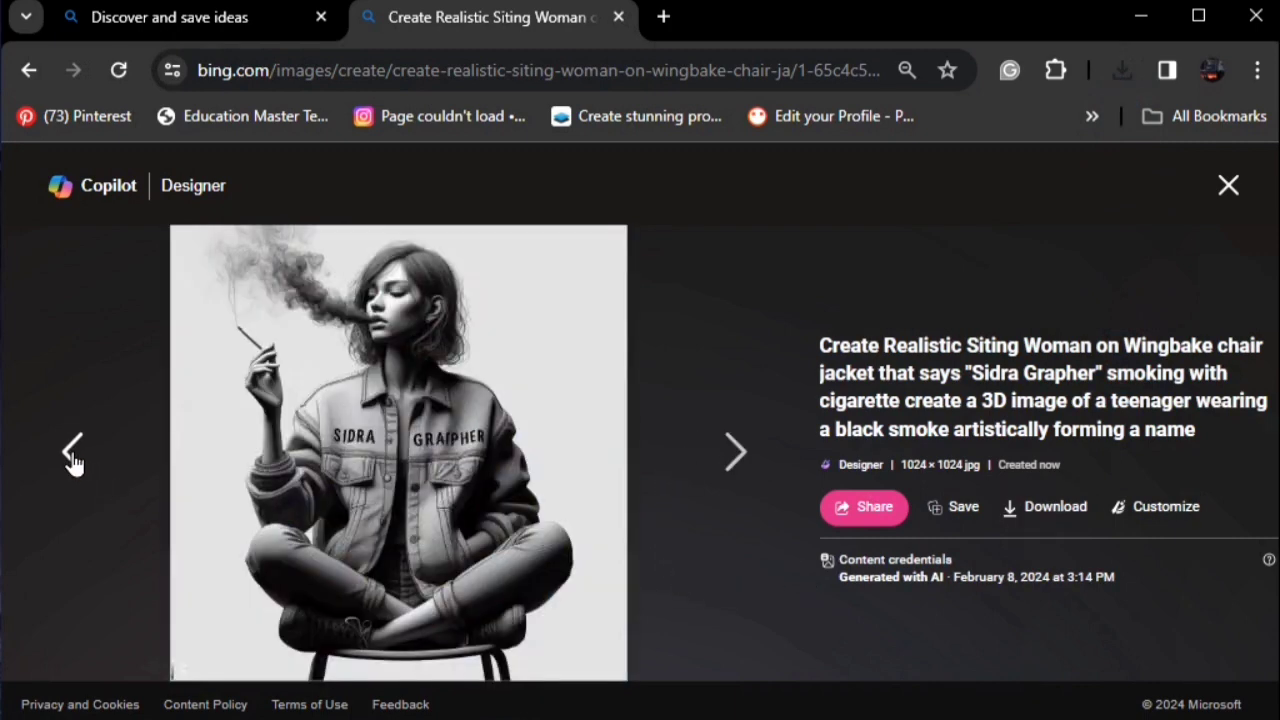
click(73, 455)
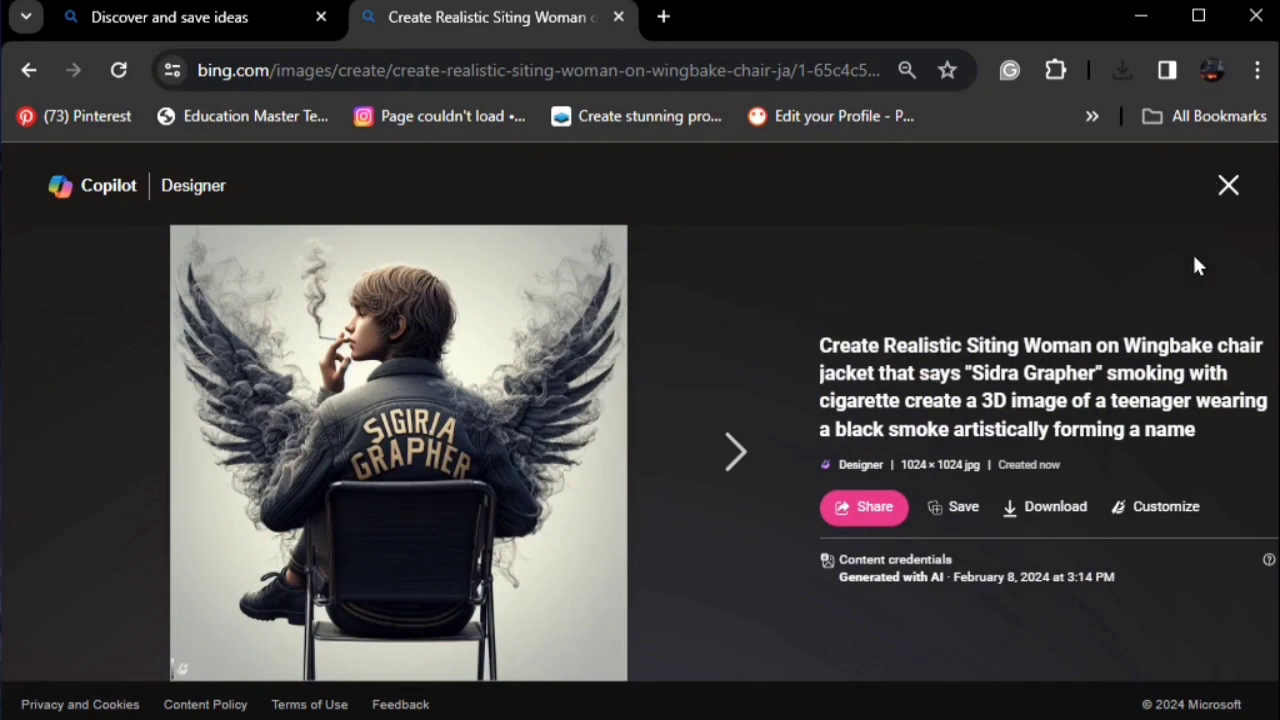
click(1048, 506)
click(1228, 185)
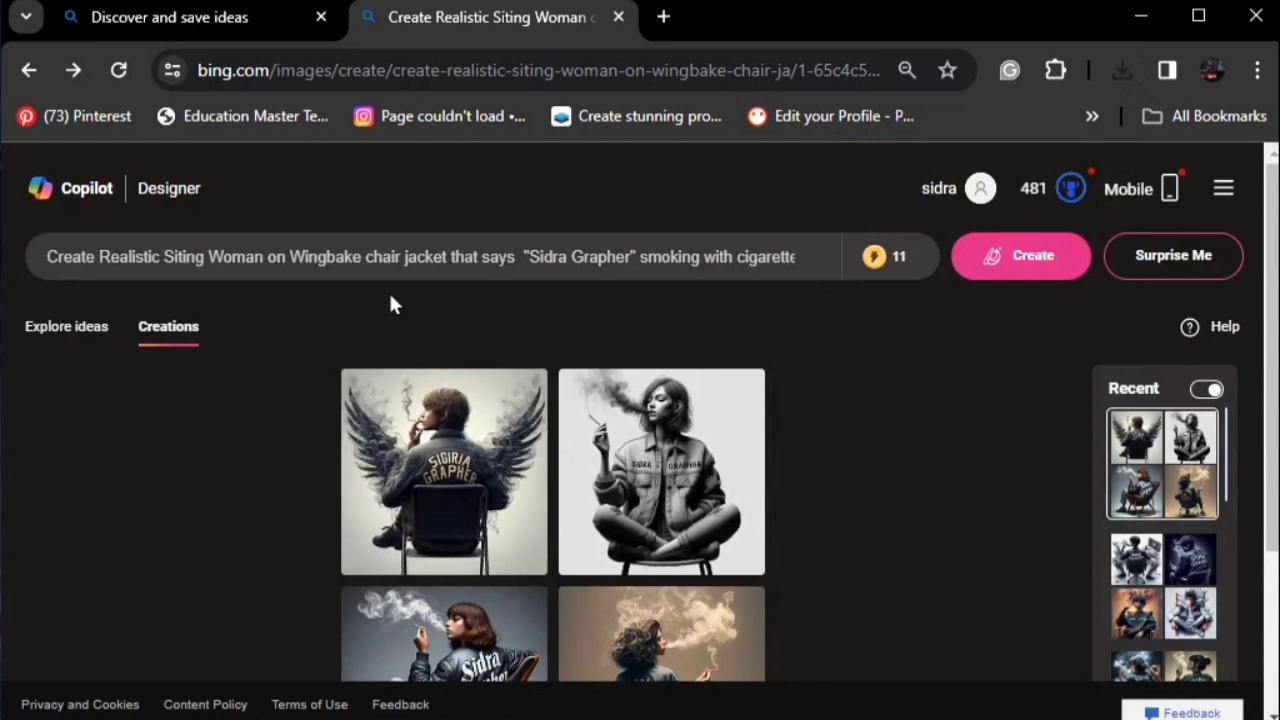
- Replace "a black" with "Red" before "smoke" in the prompt and generate a new set of images
drag(672, 258, 815, 275)
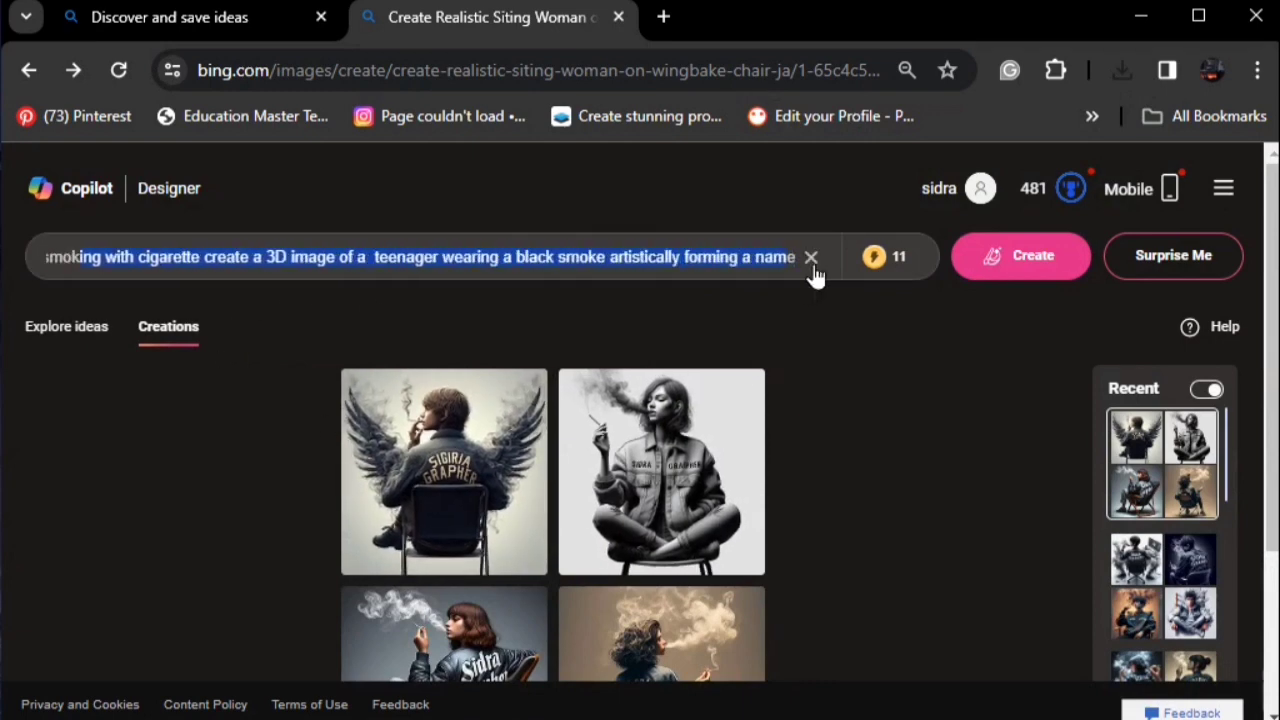
click(556, 250)
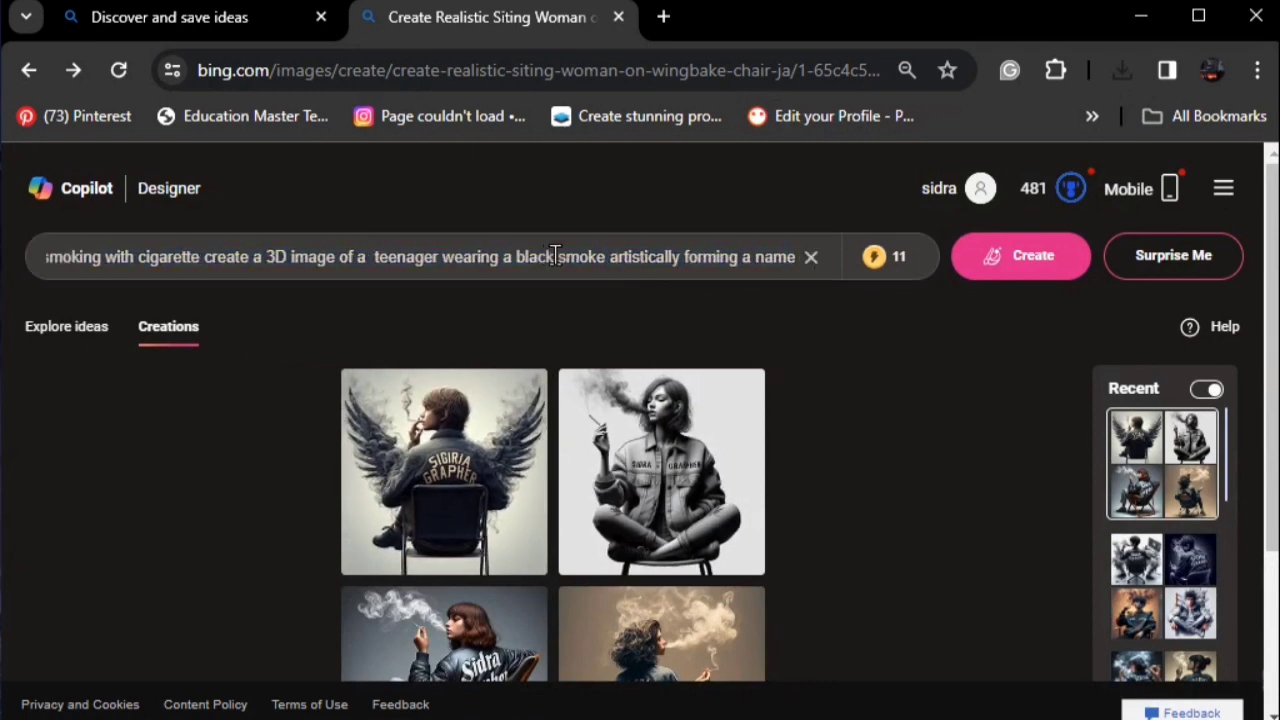
drag(556, 256, 520, 257)
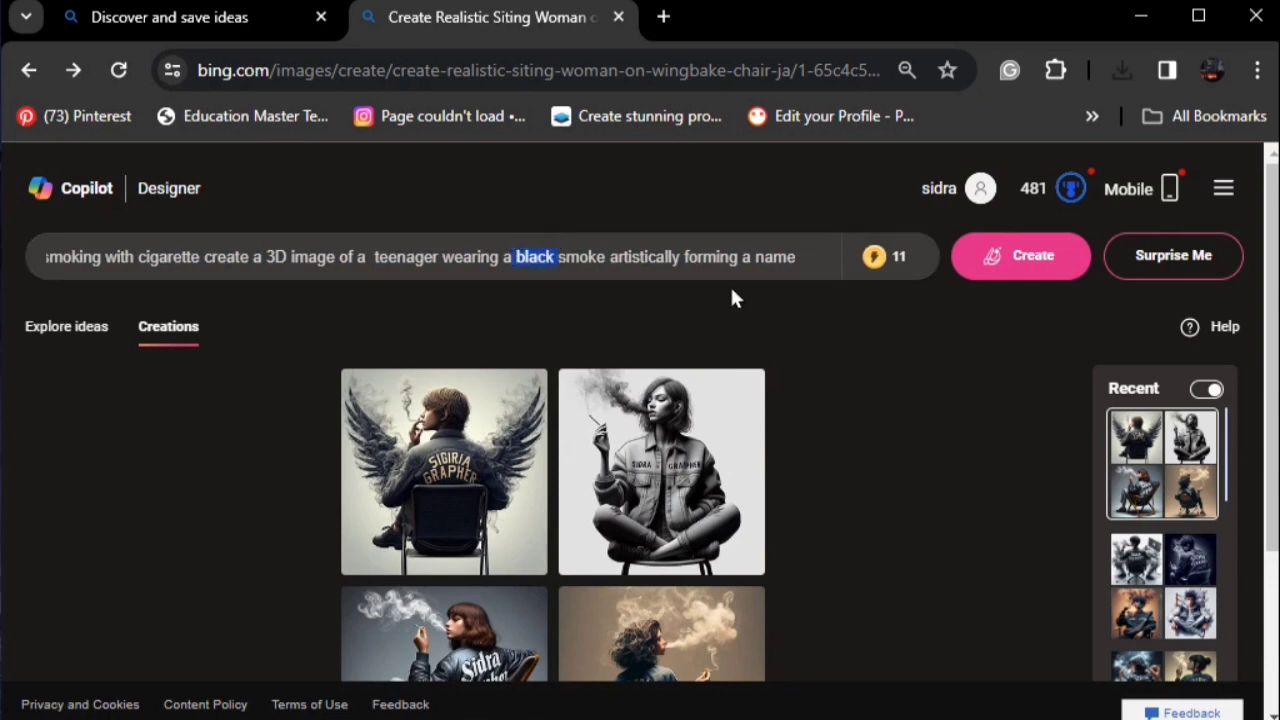
text(ed)
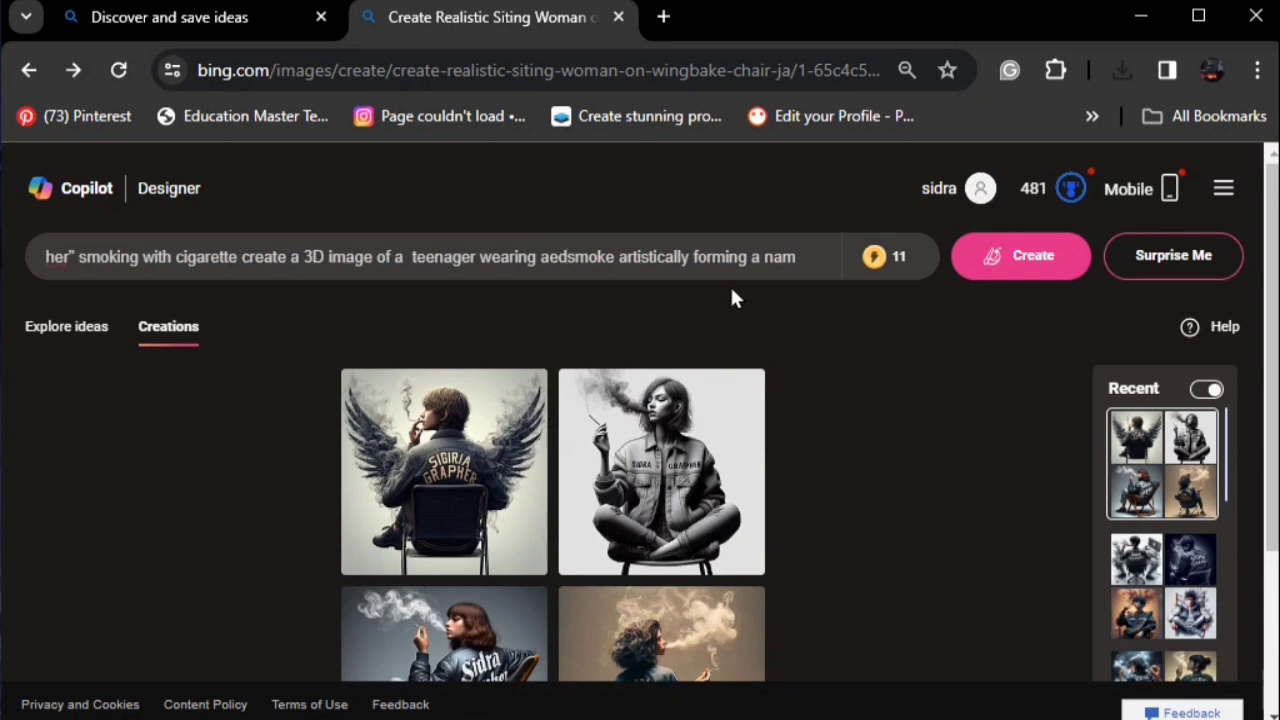
key(BackSpace)
key(BackSpace)
key(BackSpace)
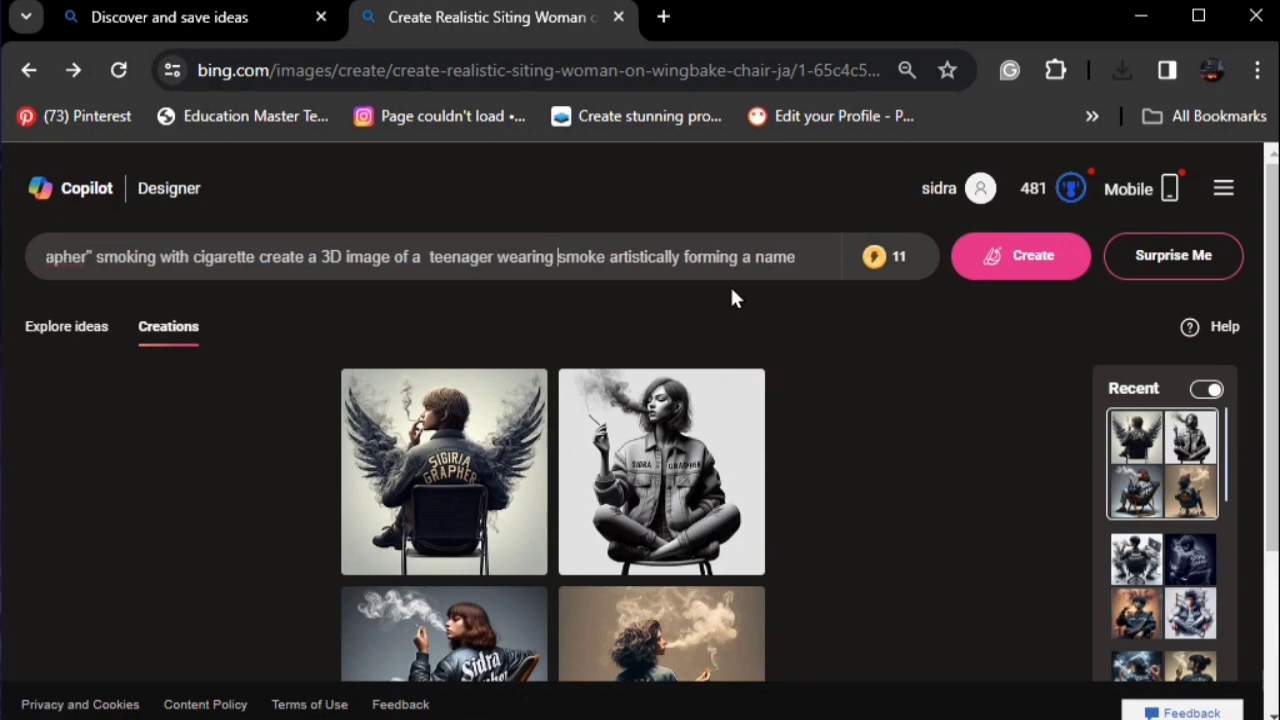
text(Red)
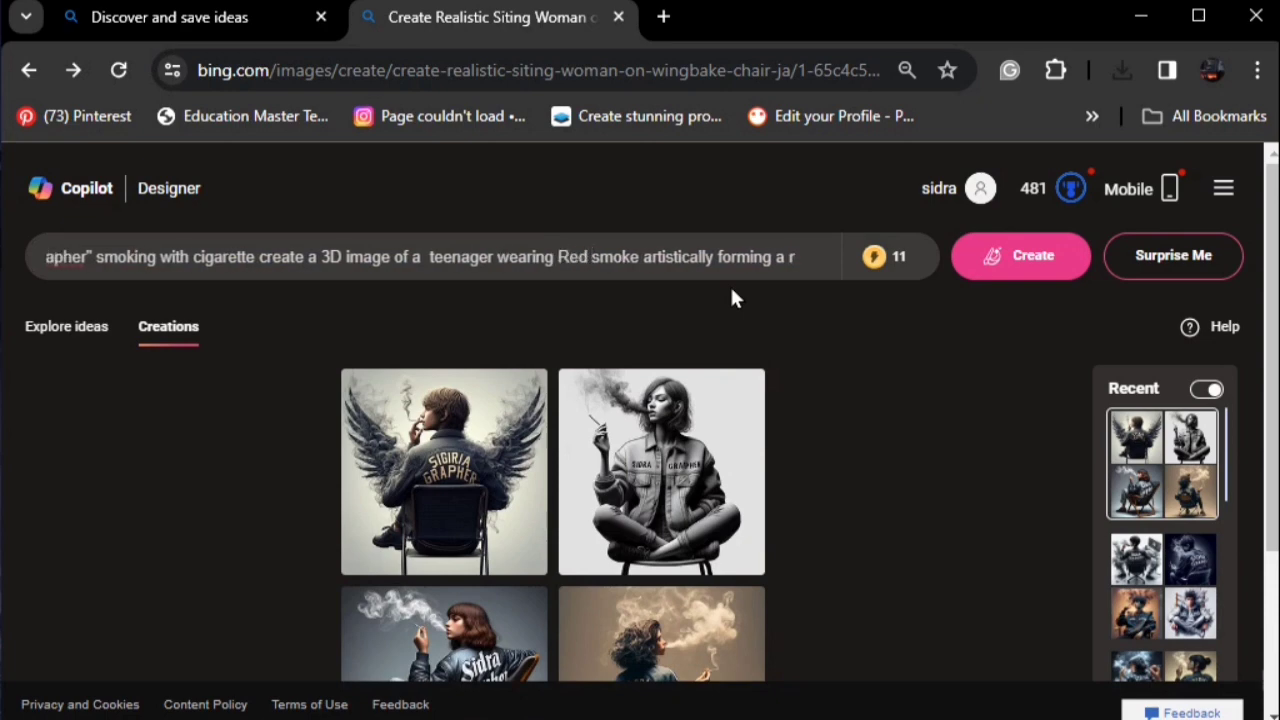
click(983, 257)
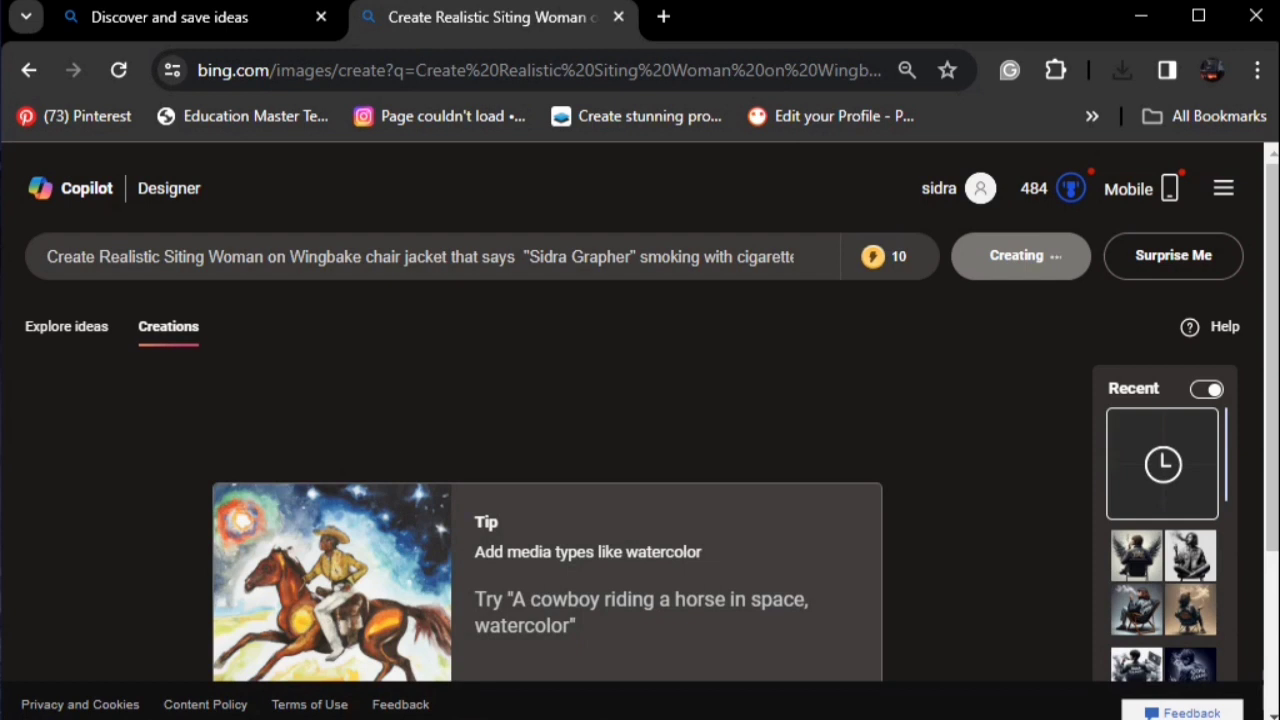
- Download the first red-smoke image, showing a woman in a blue armchair, and browse the other three results
drag(1272, 268, 1275, 314)
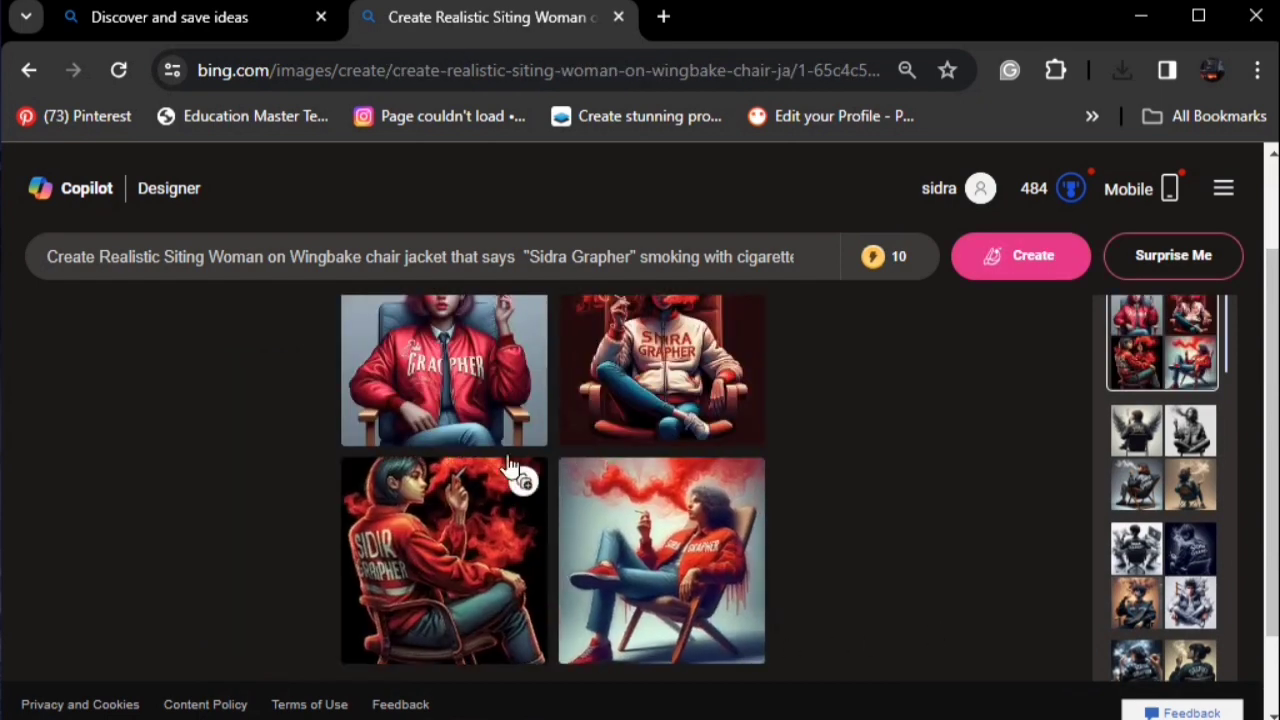
click(471, 362)
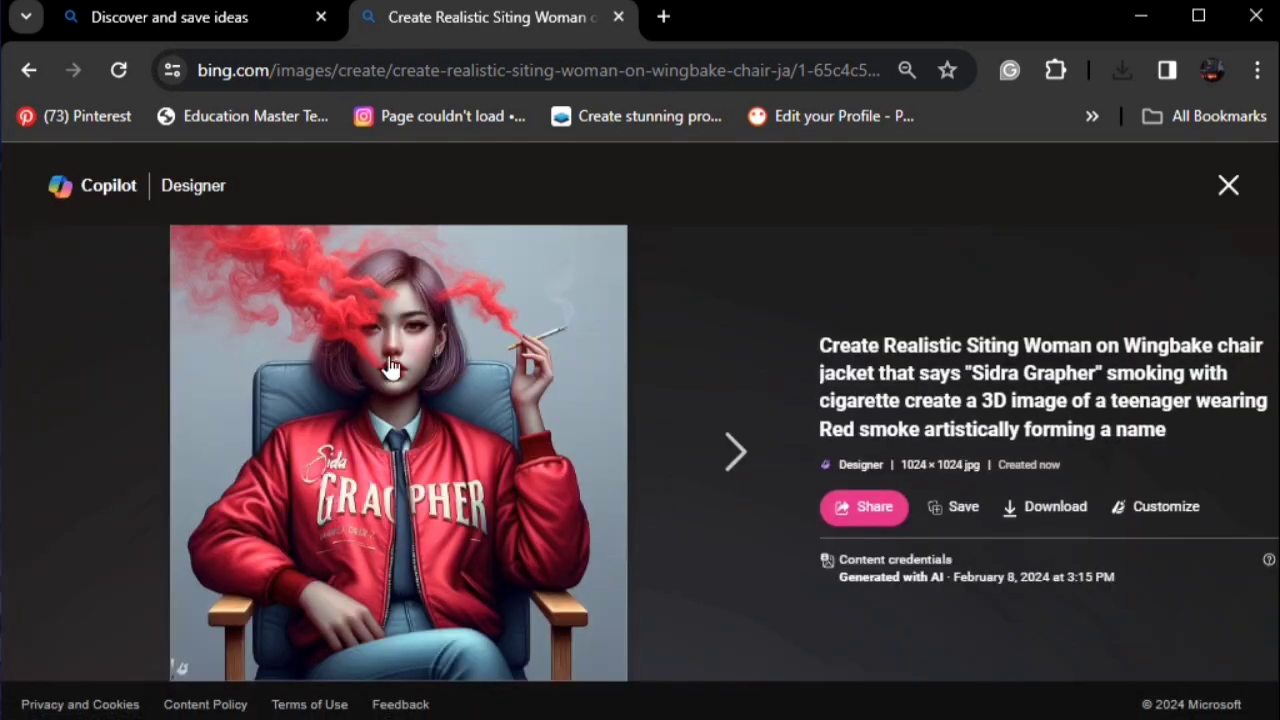
click(1027, 508)
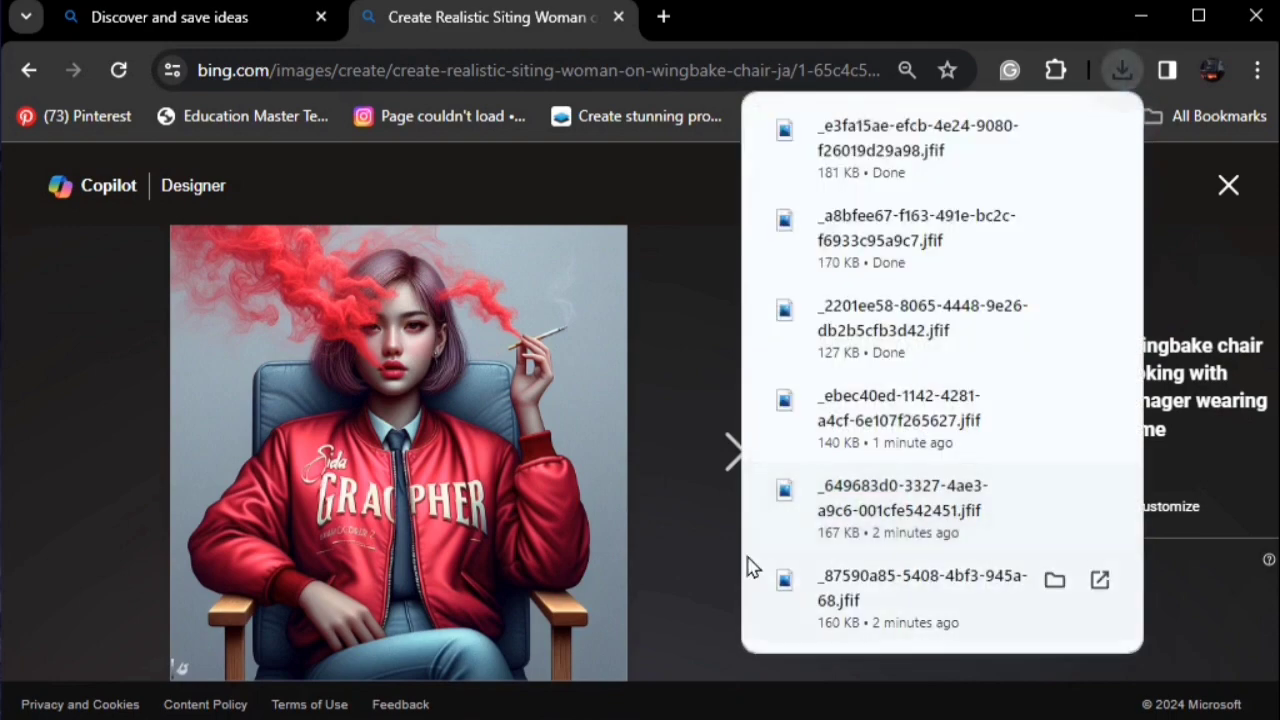
click(725, 455)
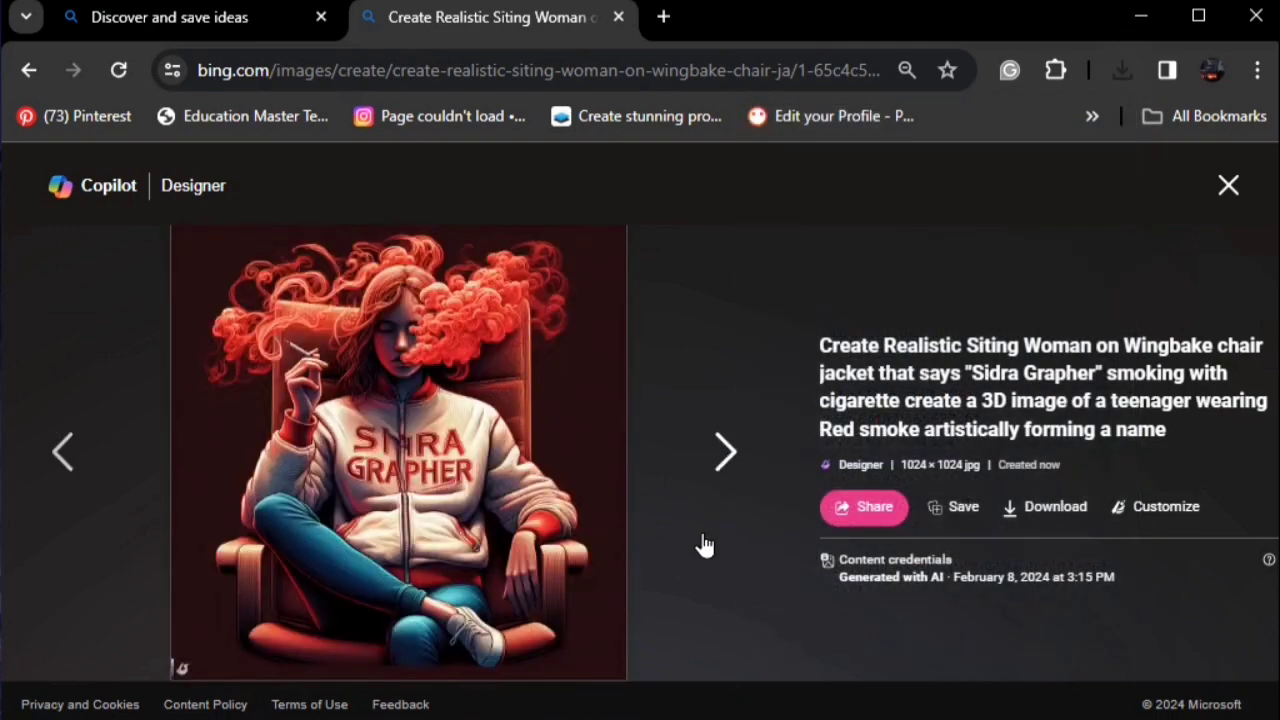
click(745, 441)
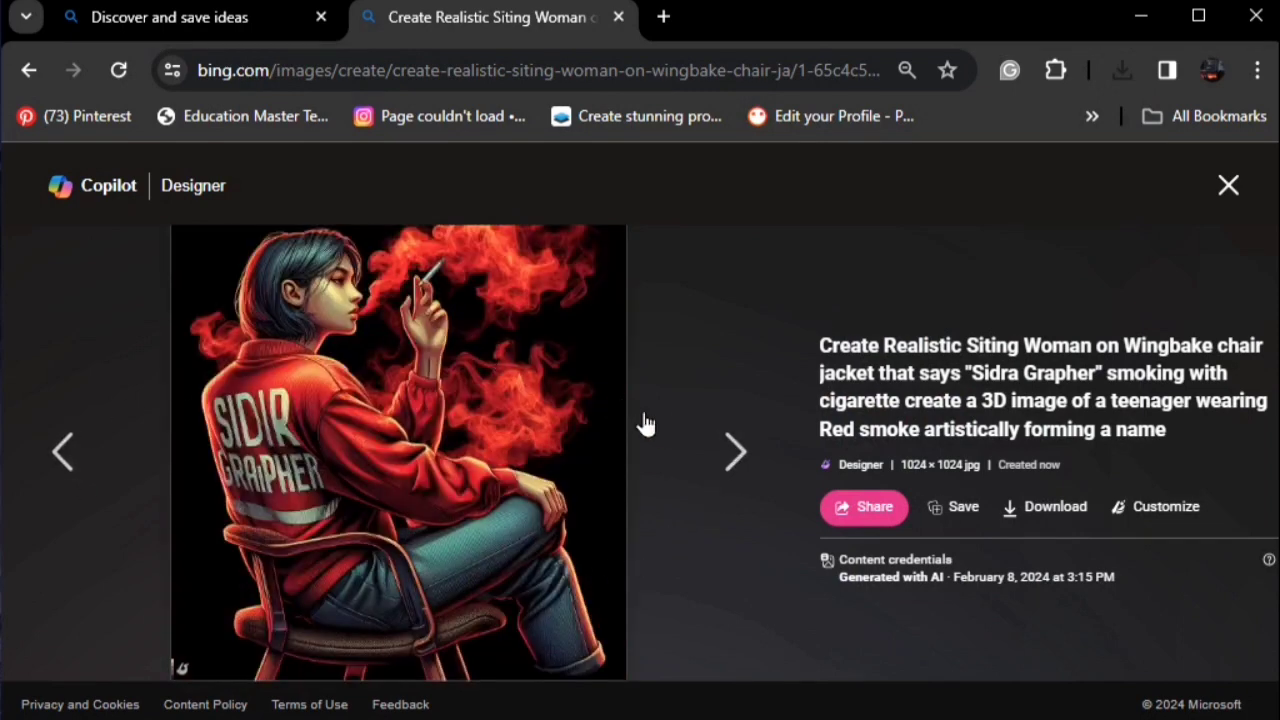
click(717, 446)
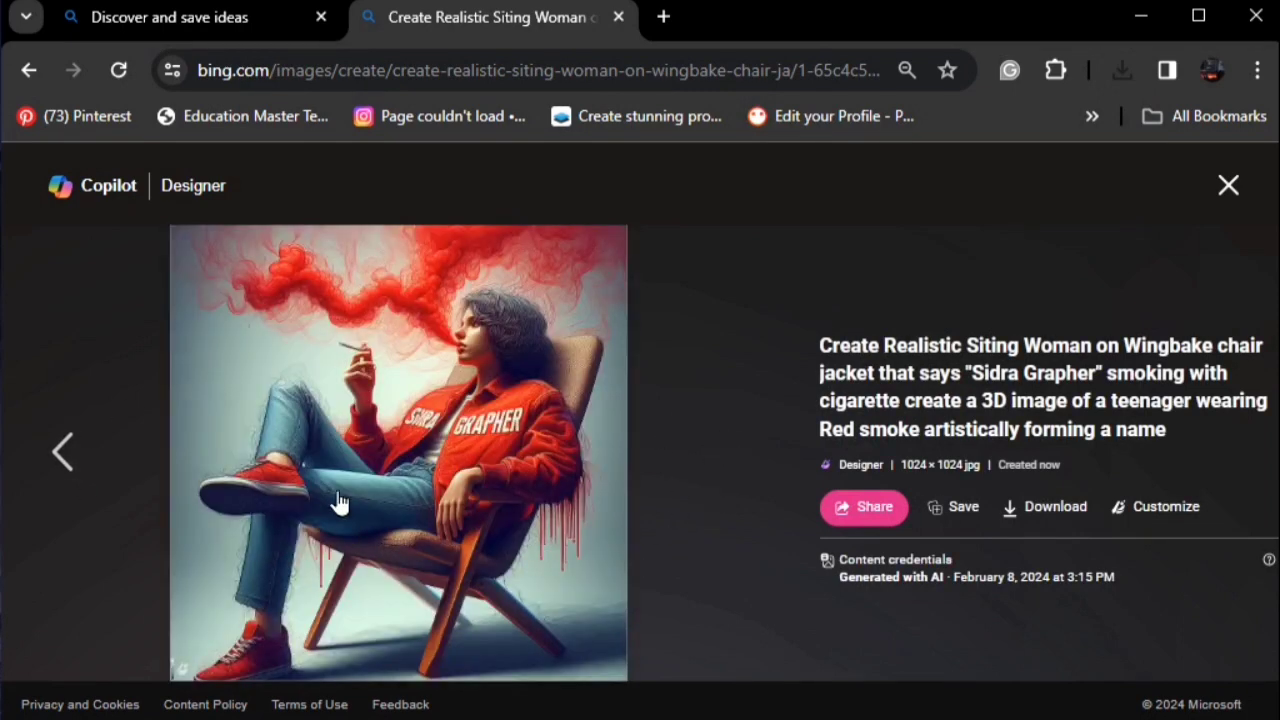
- Download the last red-smoke image, showing a woman in a red jacket on a wooden lounge chair, and close the image viewer
click(1063, 510)
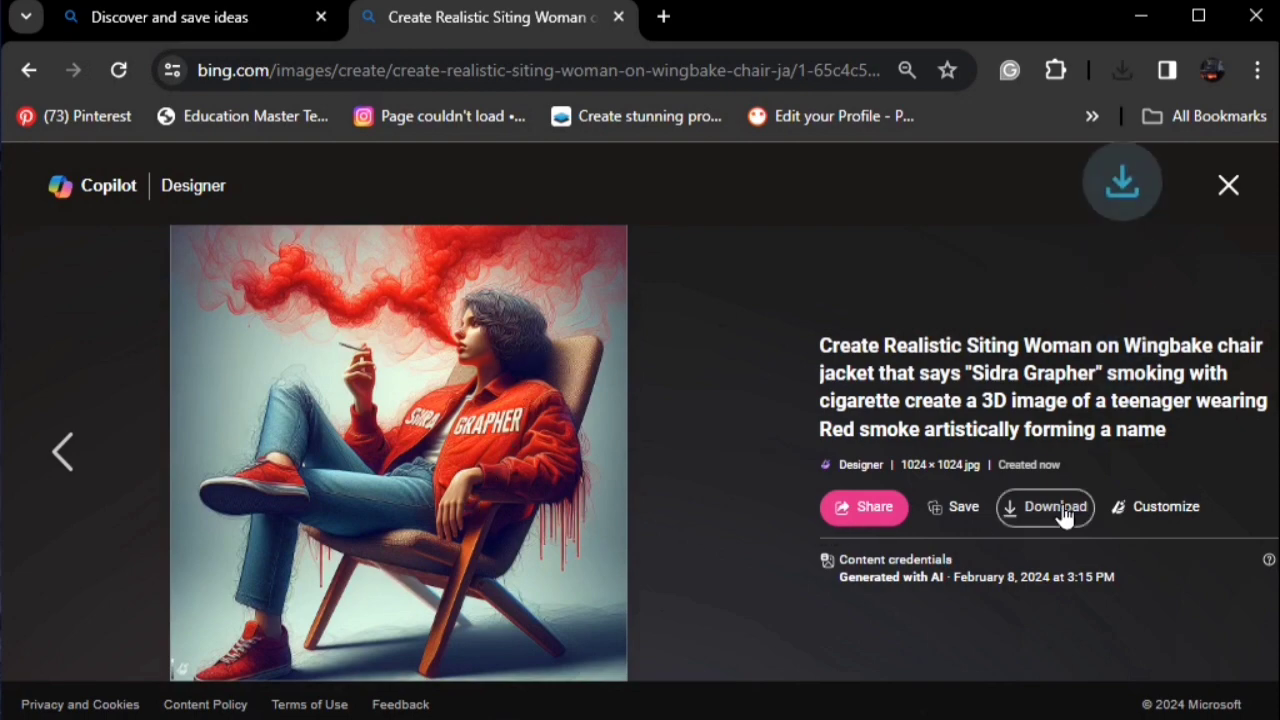
click(1227, 189)
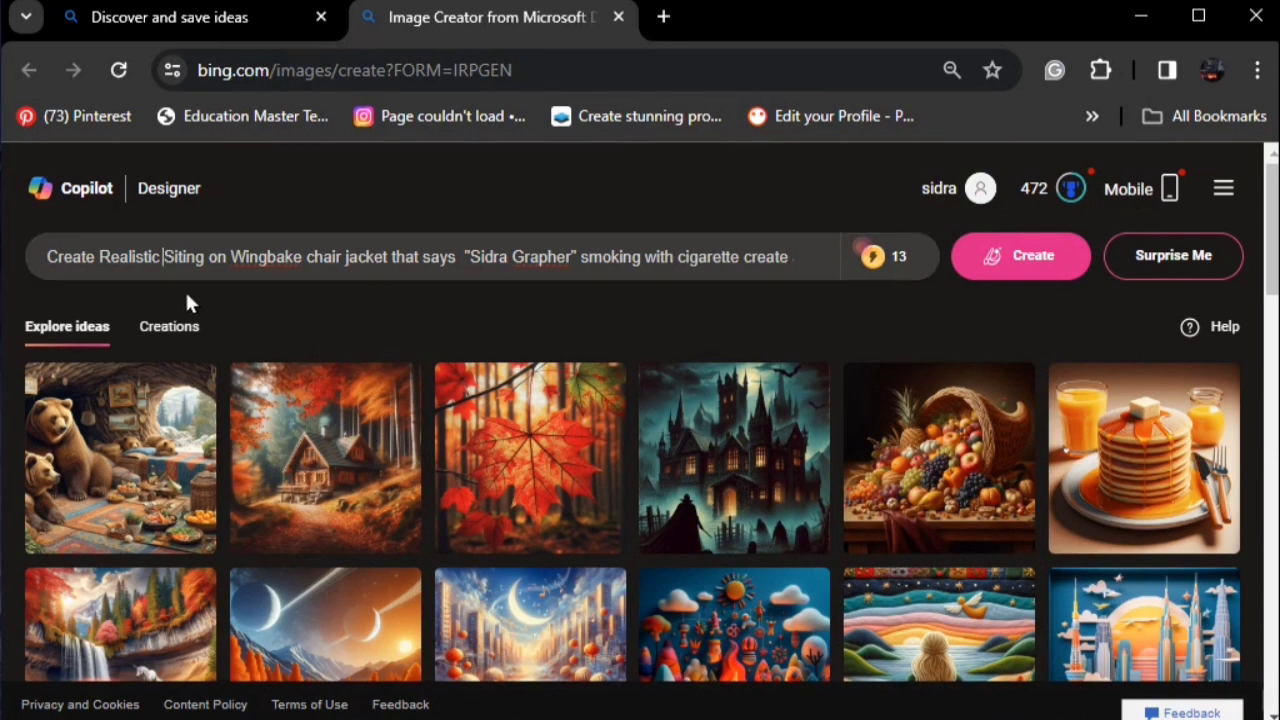
- Generate a new image set from the Wingbake chair prompt without "Woman", using "a teenager wearing a black smoke artistically forming a name"
drag(47, 256, 778, 260)
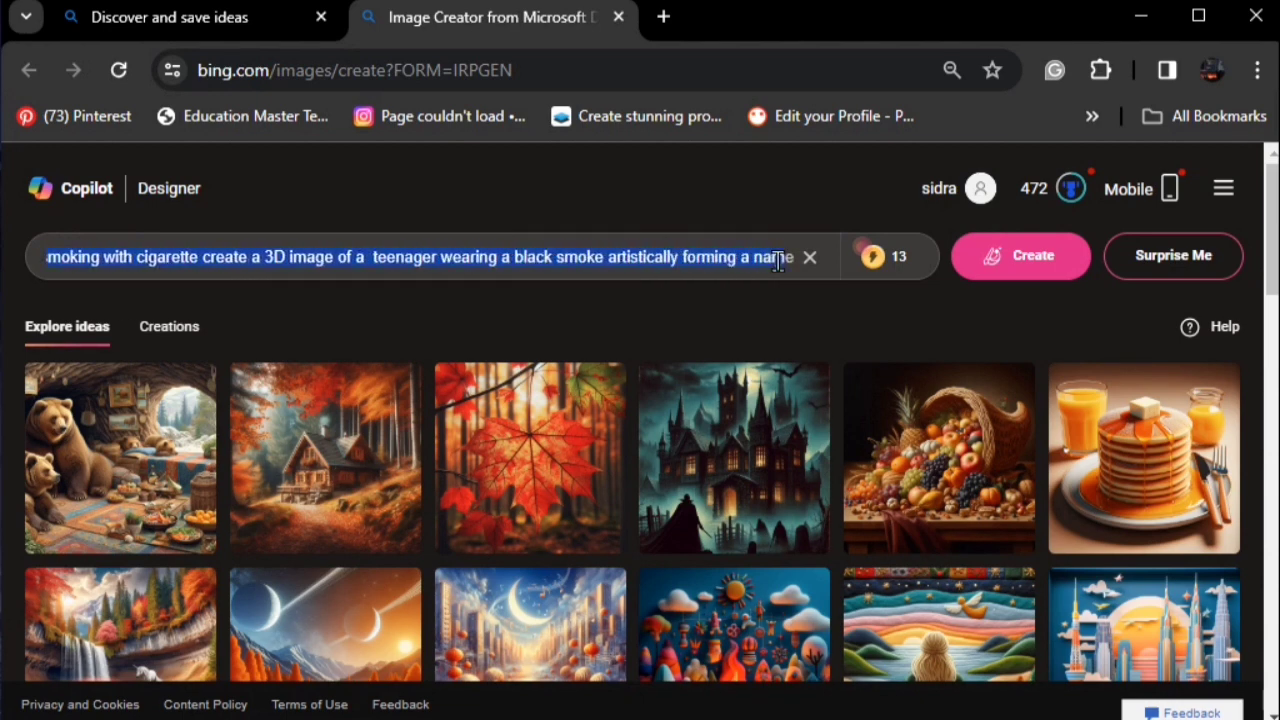
click(697, 272)
click(1027, 257)
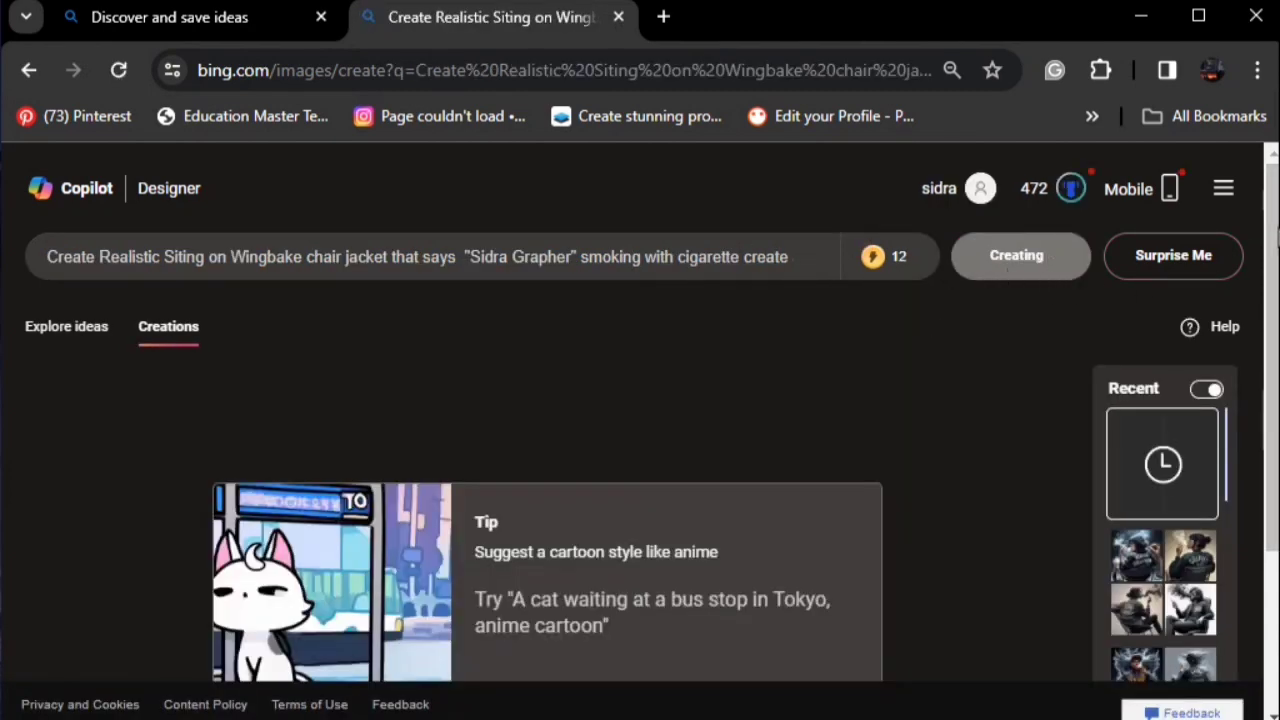
mouse_move(1265, 232)
mouse_down()
mouse_move(1249, 283)
mouse_move(1270, 217)
mouse_up()
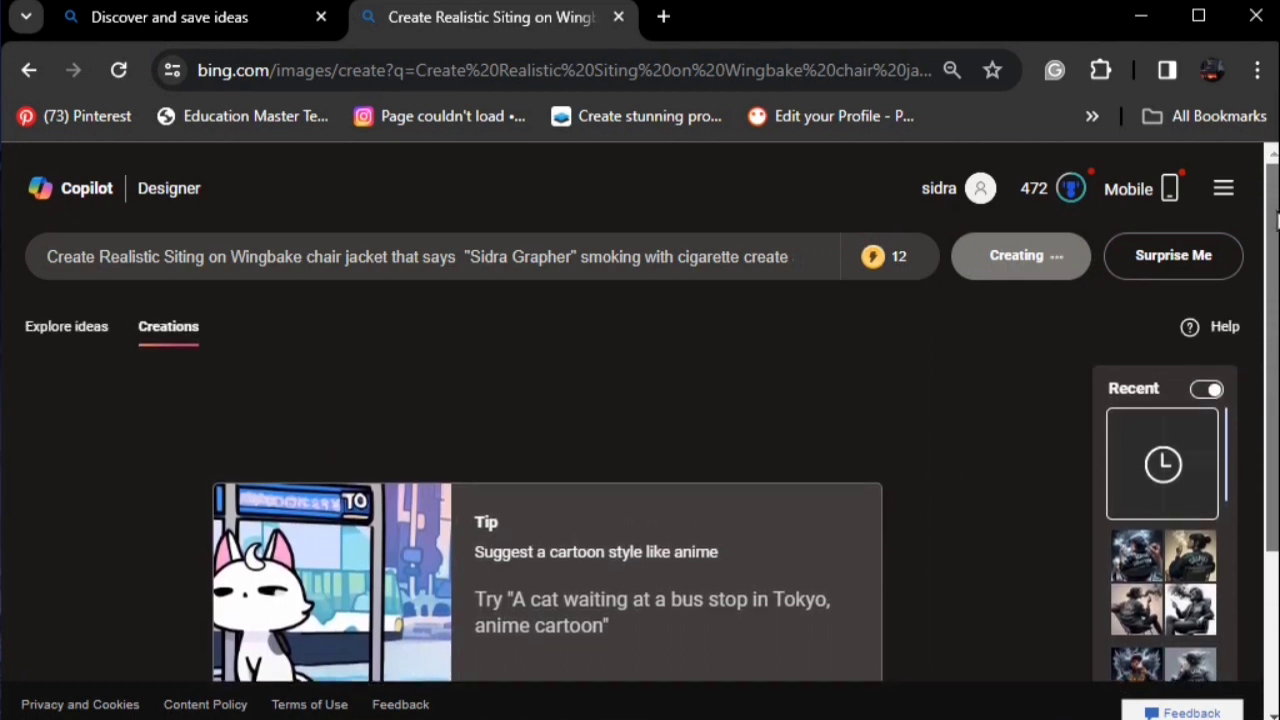
scroll(1228, 422, down, 10)
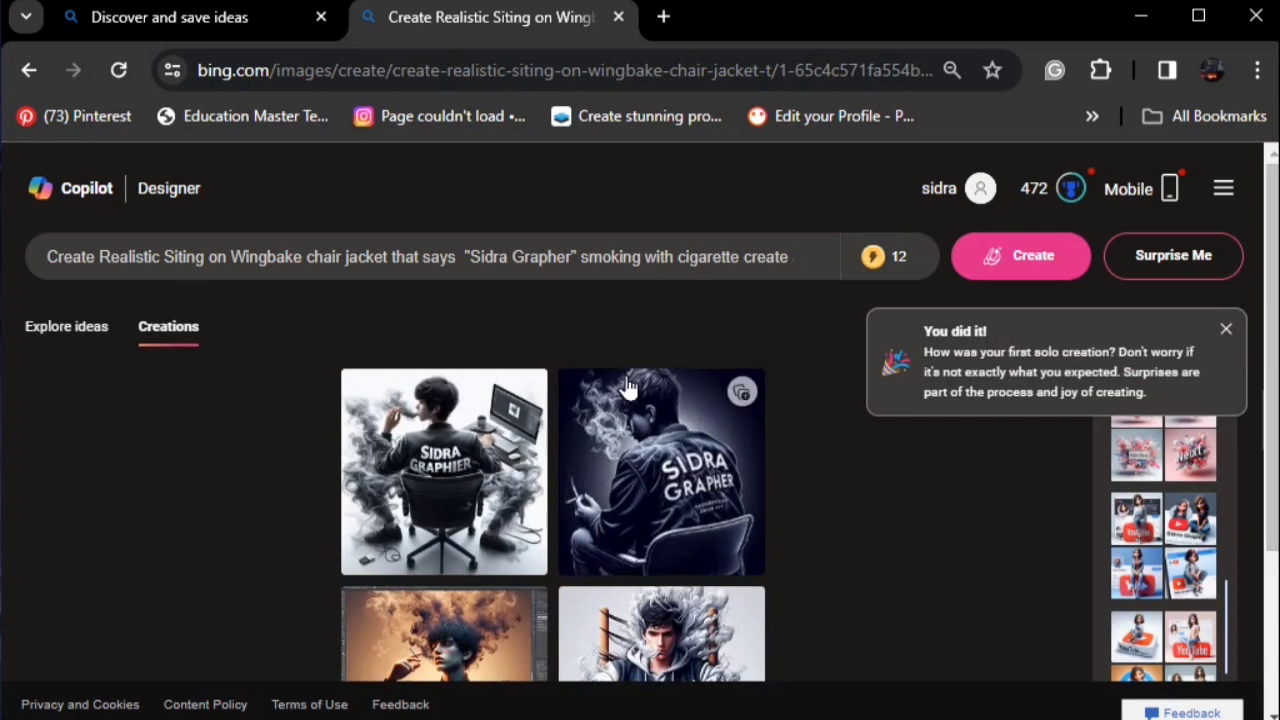
- Download the first and third black-smoke images, showing a figure at a computer desk and one in a wooden-armed chair, and close the viewer
click(390, 452)
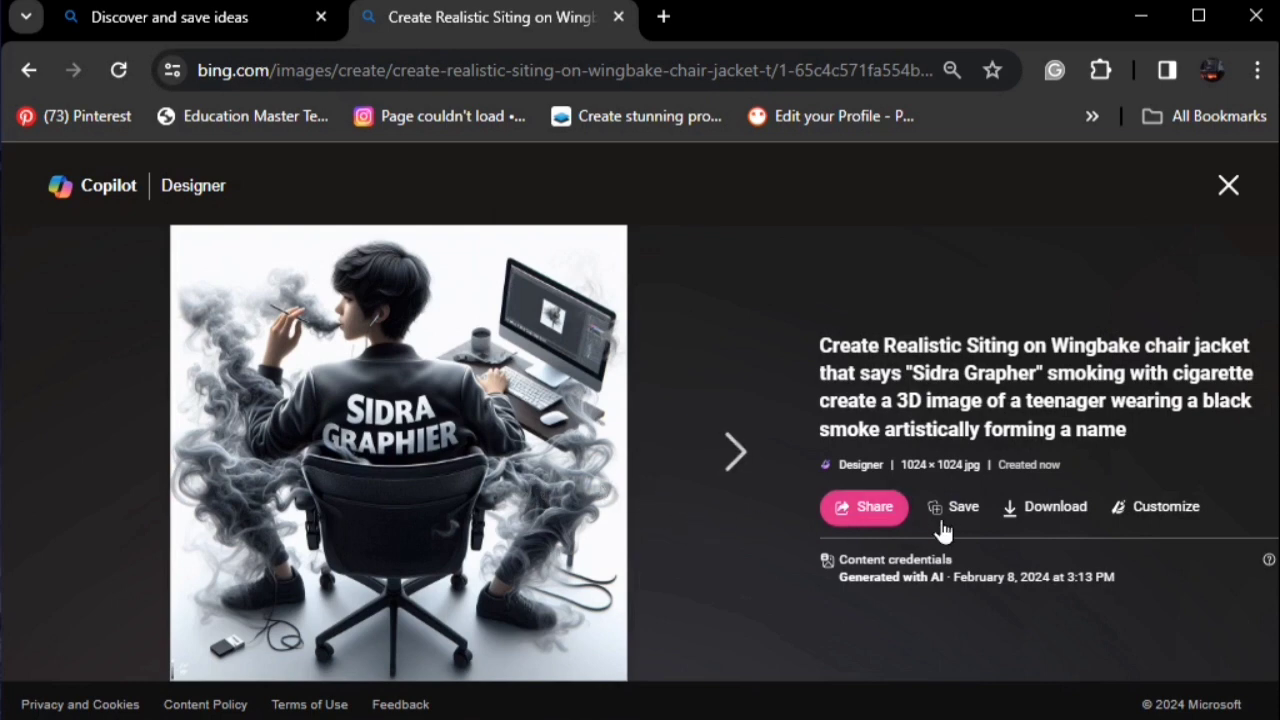
click(1030, 510)
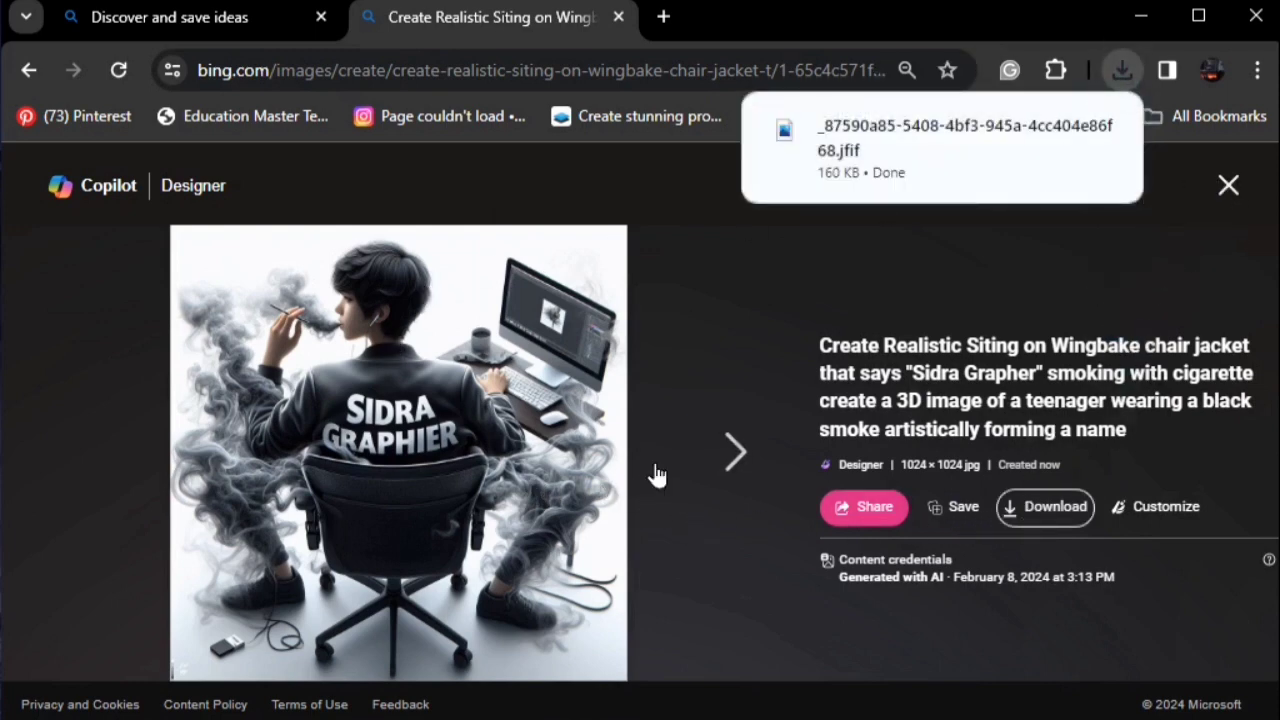
click(733, 446)
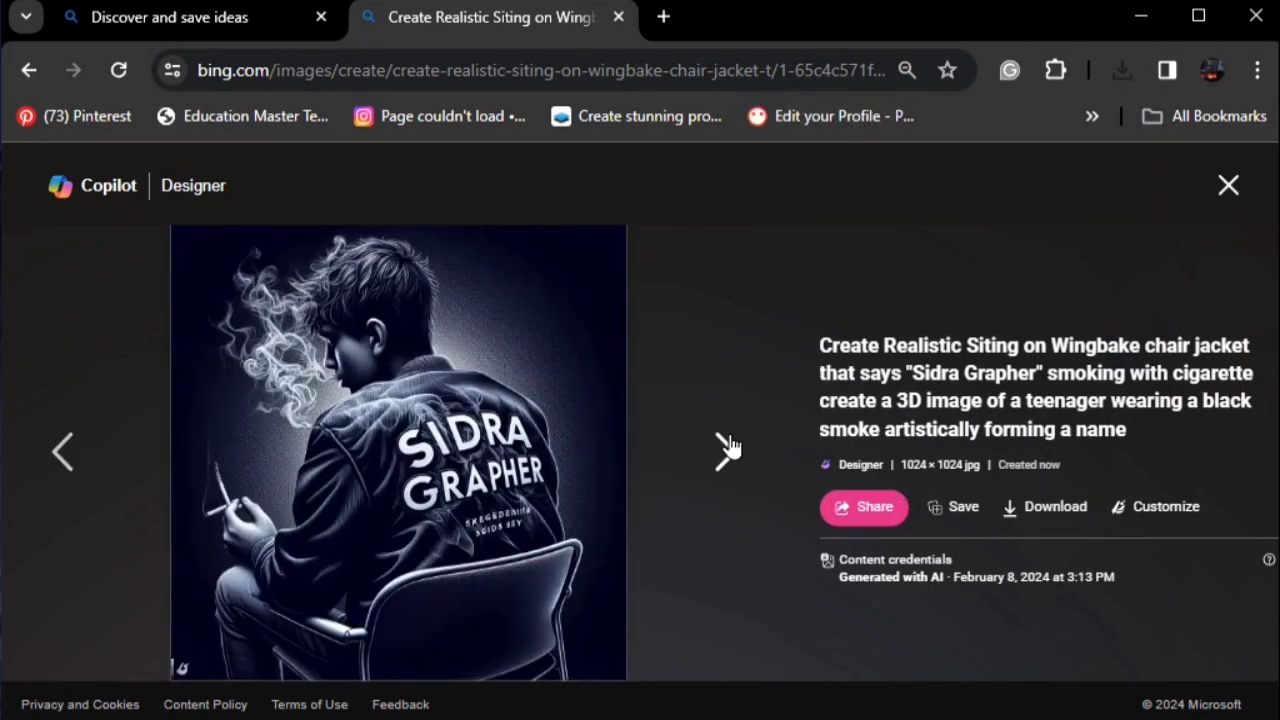
click(730, 446)
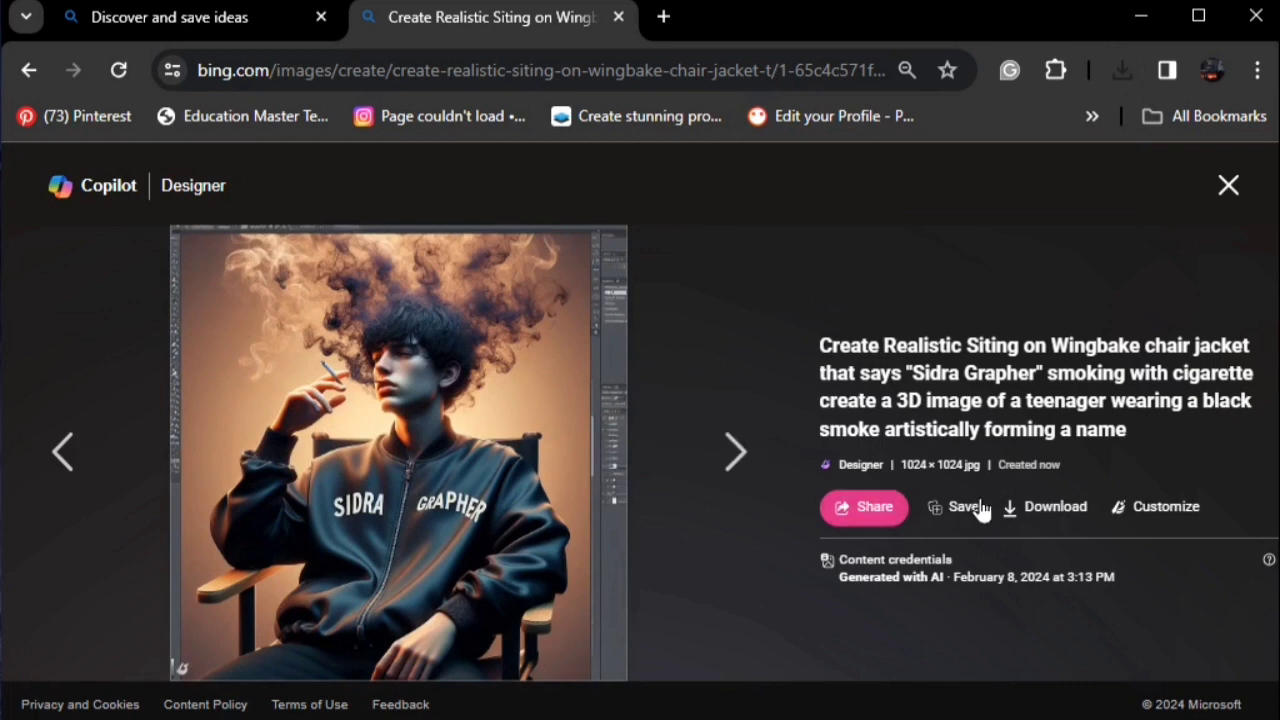
click(1045, 506)
click(722, 448)
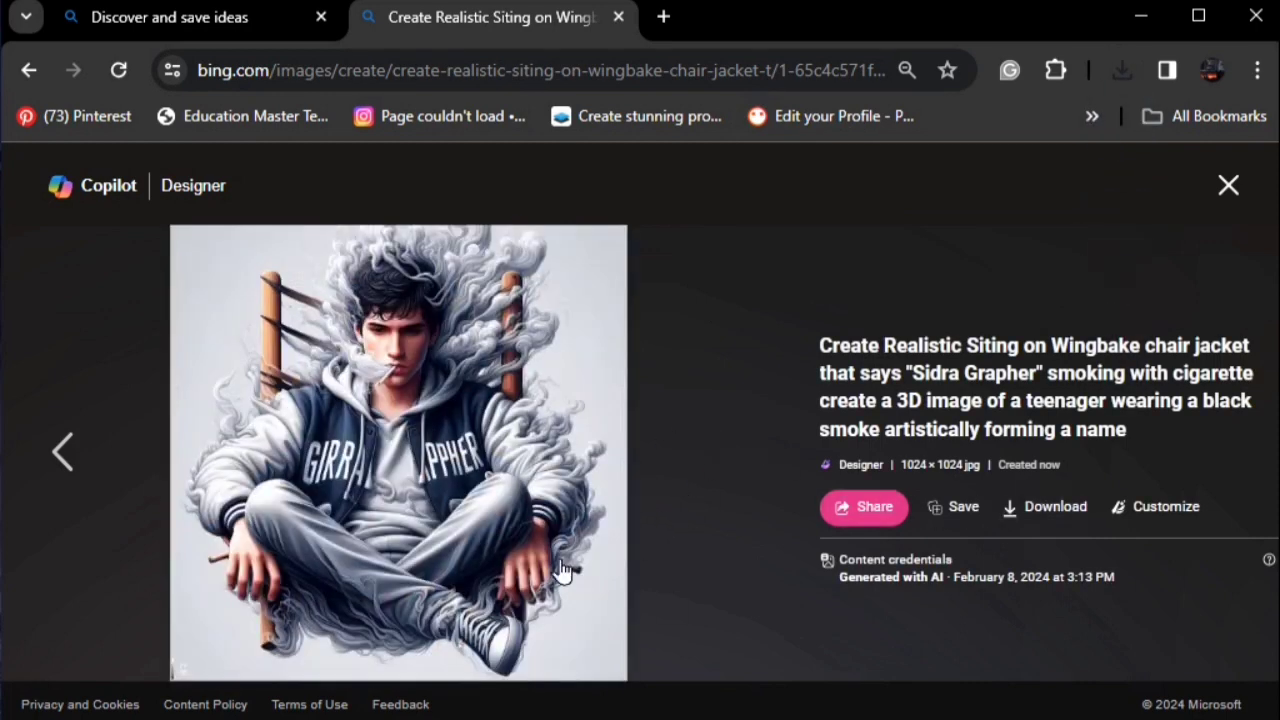
click(1222, 187)
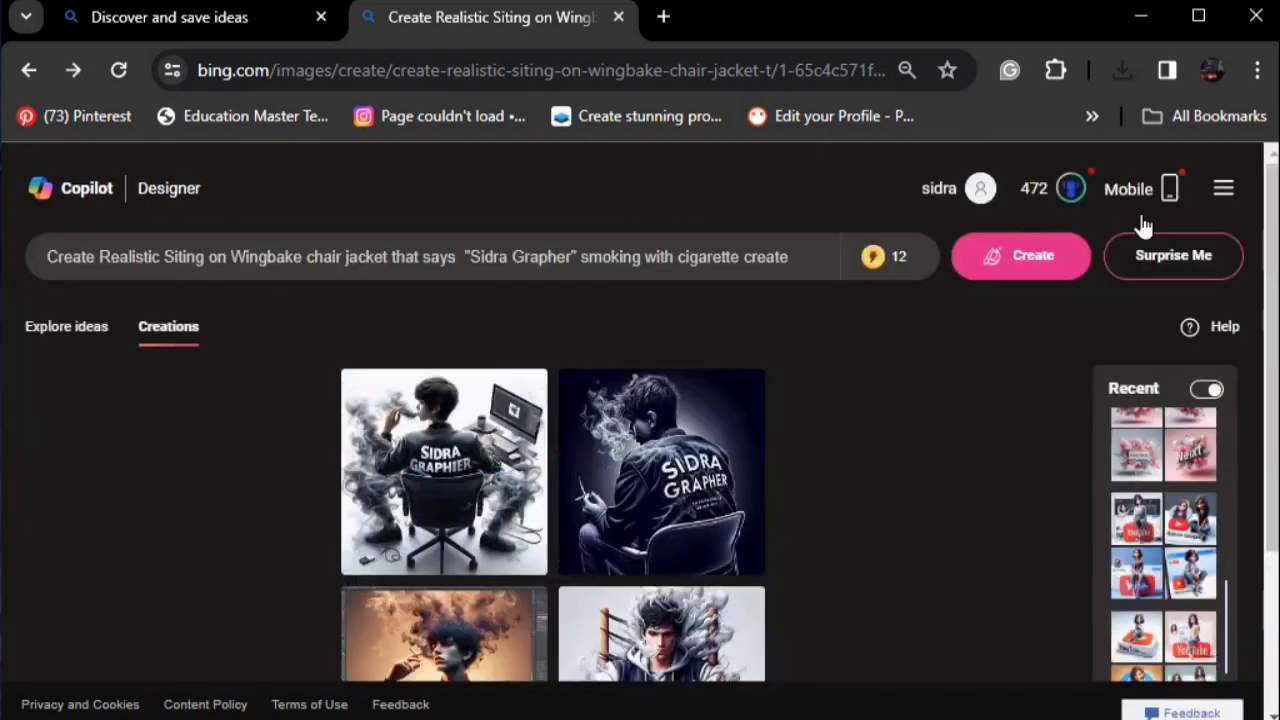